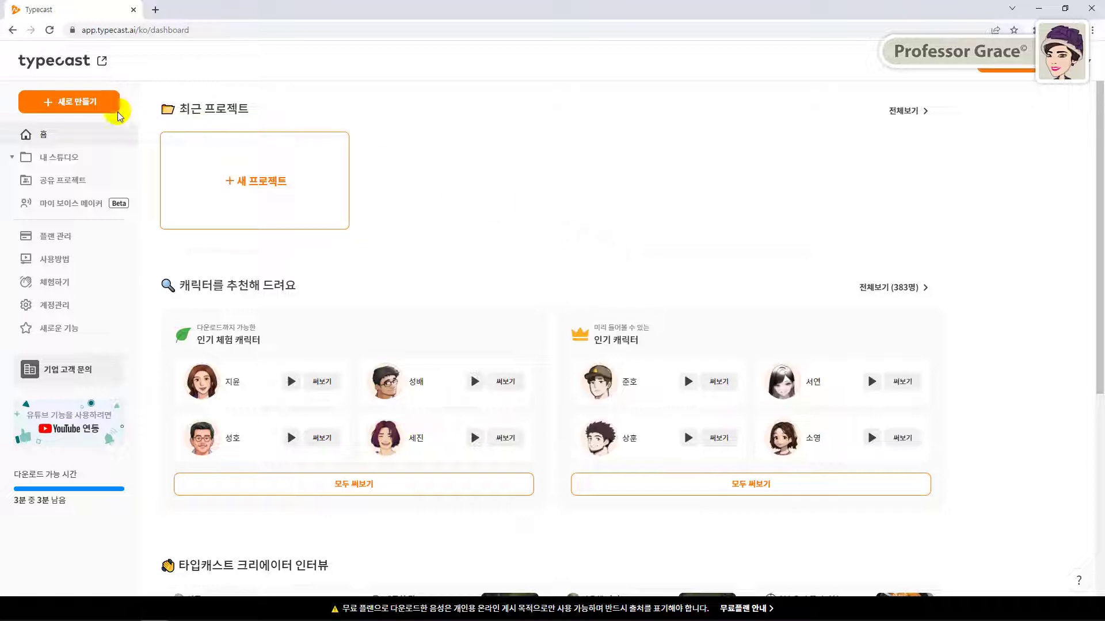
Step: Create a new blank project, then close the intro video, welcome message and free-plan notice
left_click(79, 104)
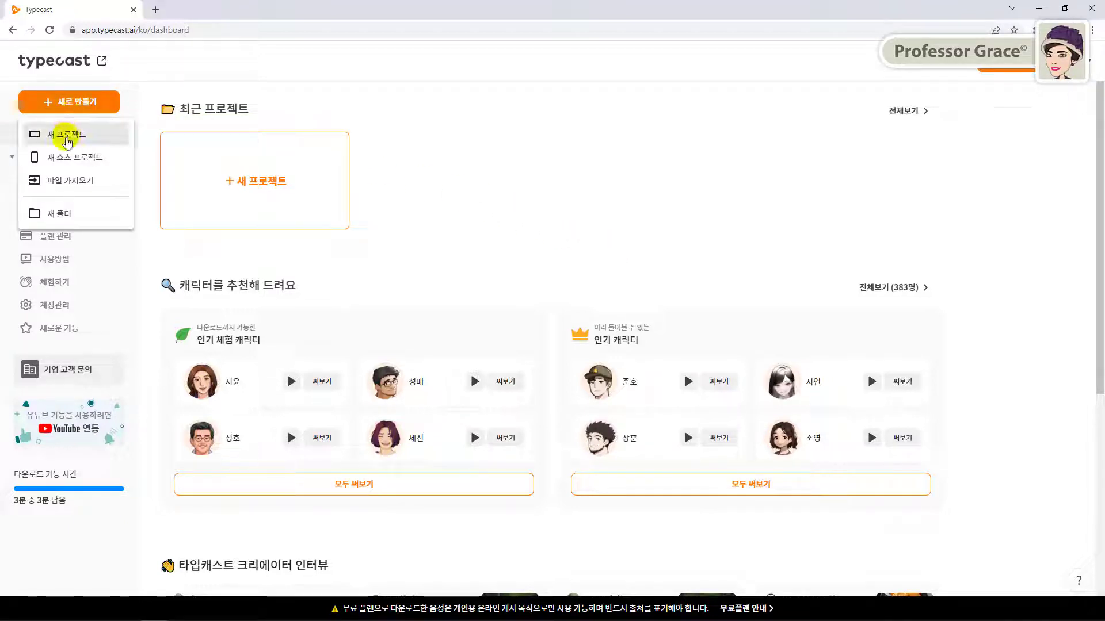
left_click(68, 138)
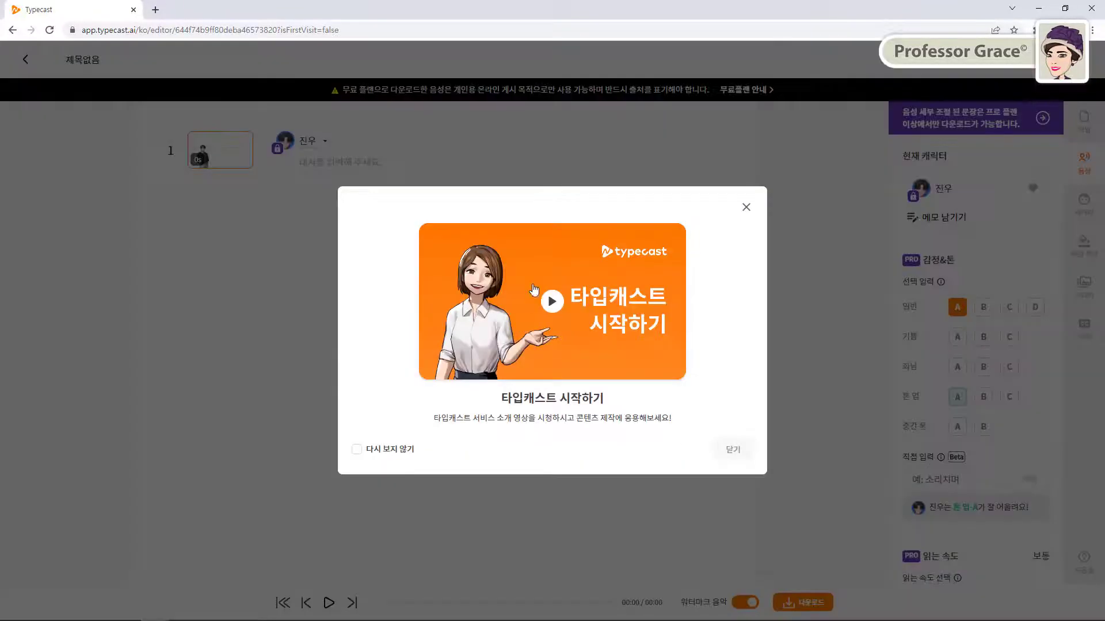
left_click(595, 317)
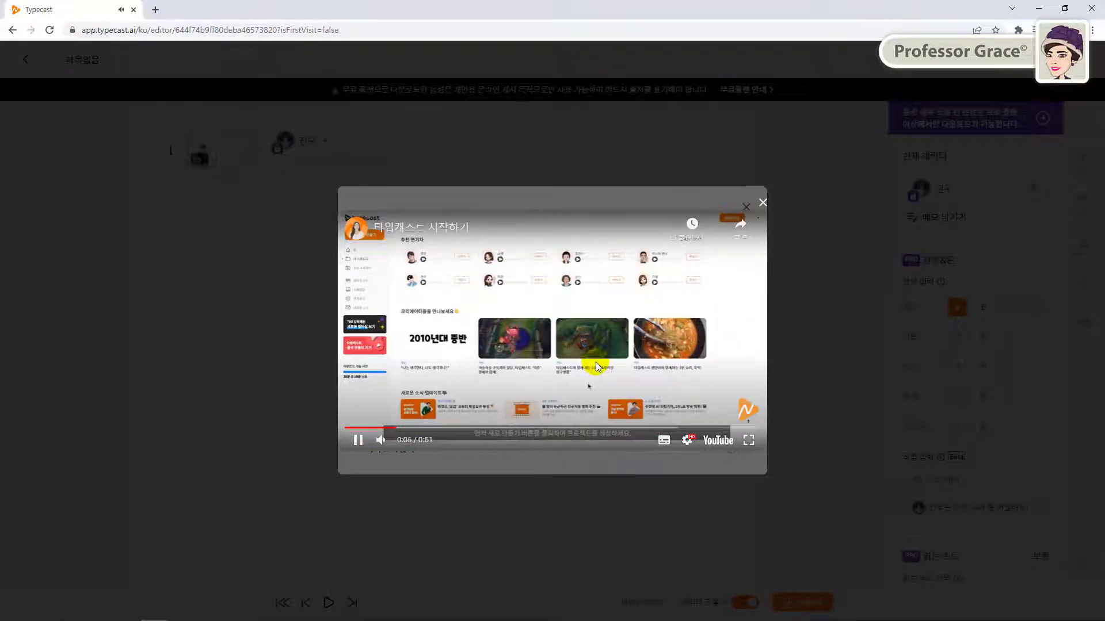
left_click(761, 203)
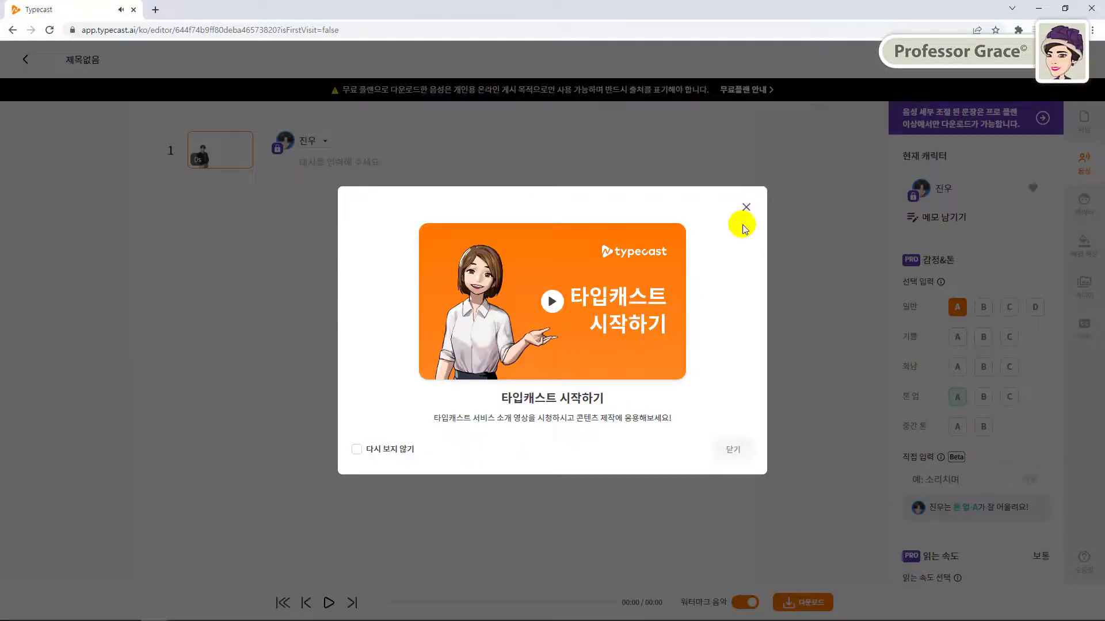
left_click(732, 454)
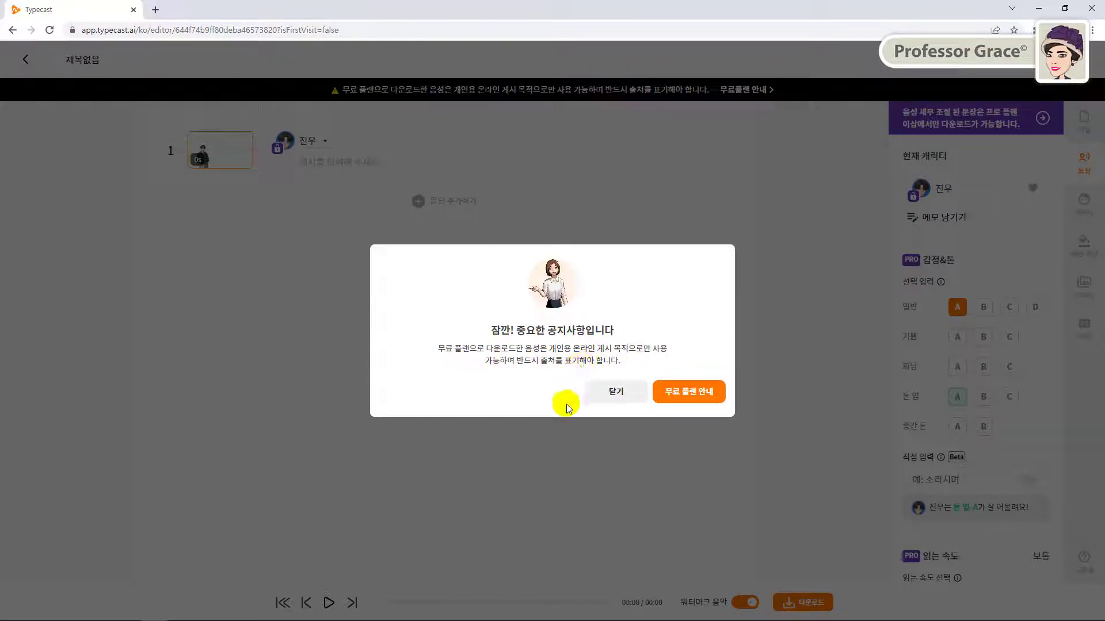
left_click(614, 392)
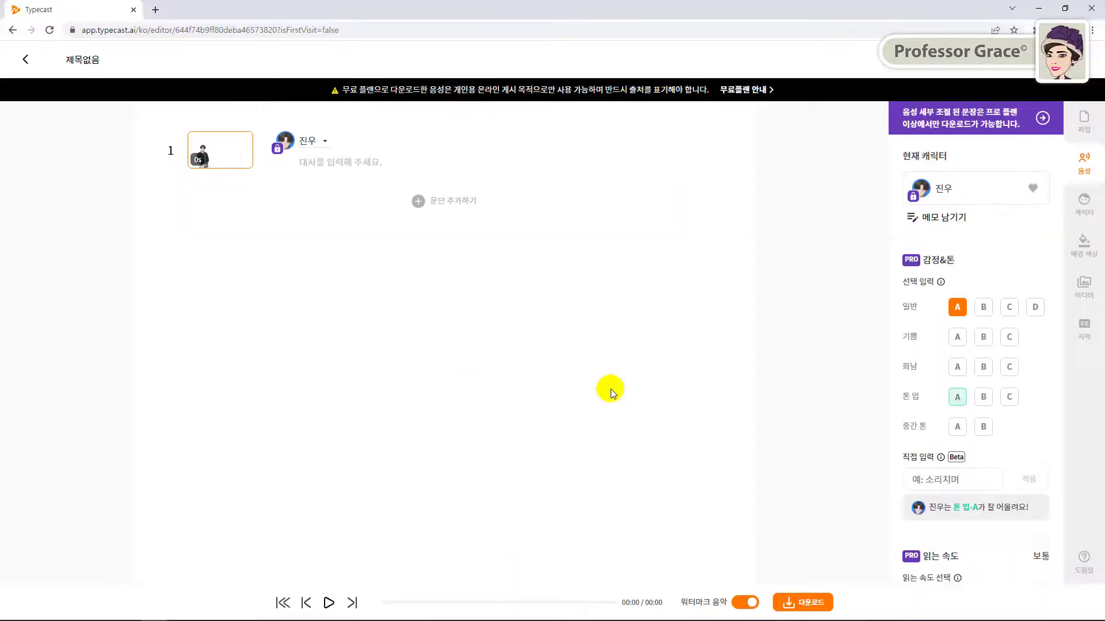
Step: From paragraph 1's character list, open 캐릭터 추가하기 and filter by 체험, 한국어(표준어) and 여성
left_click(322, 142)
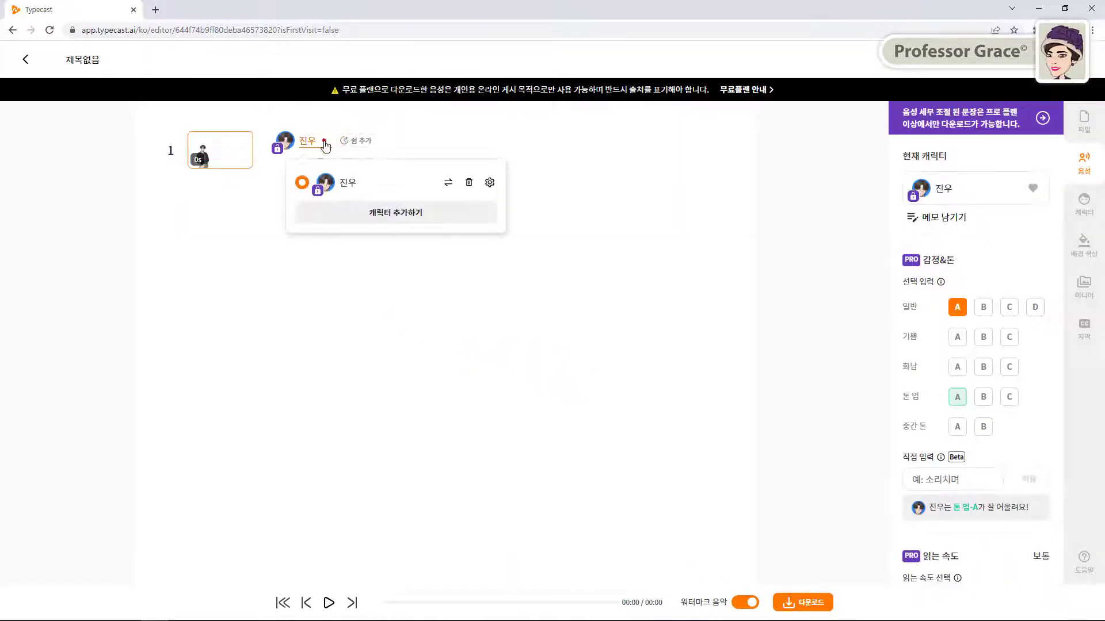
left_click(397, 214)
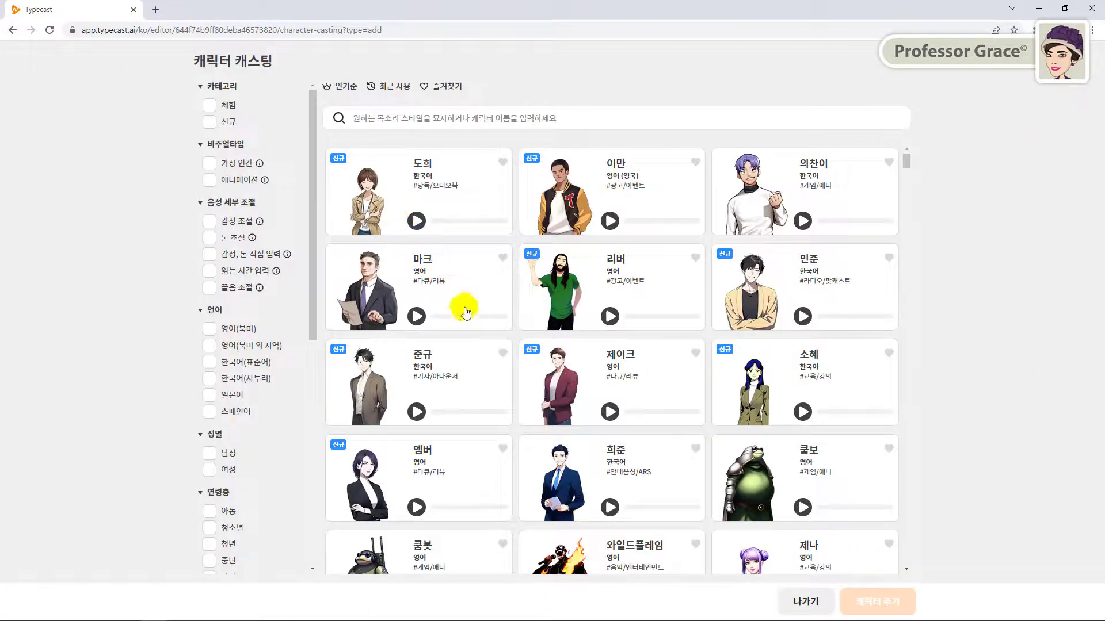
left_click(211, 106)
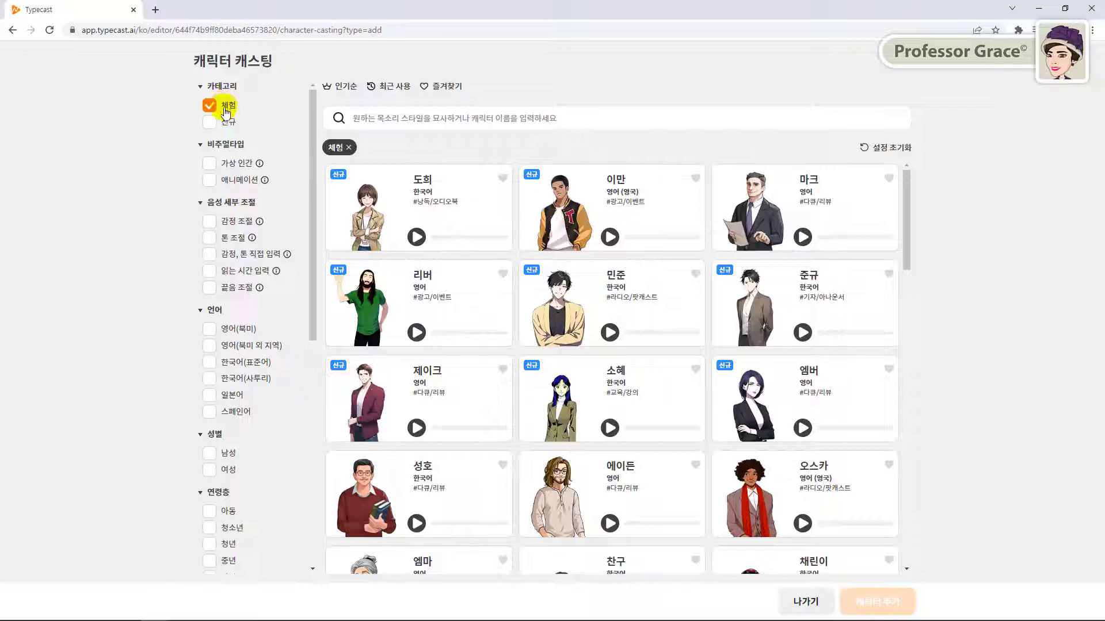
left_click(211, 363)
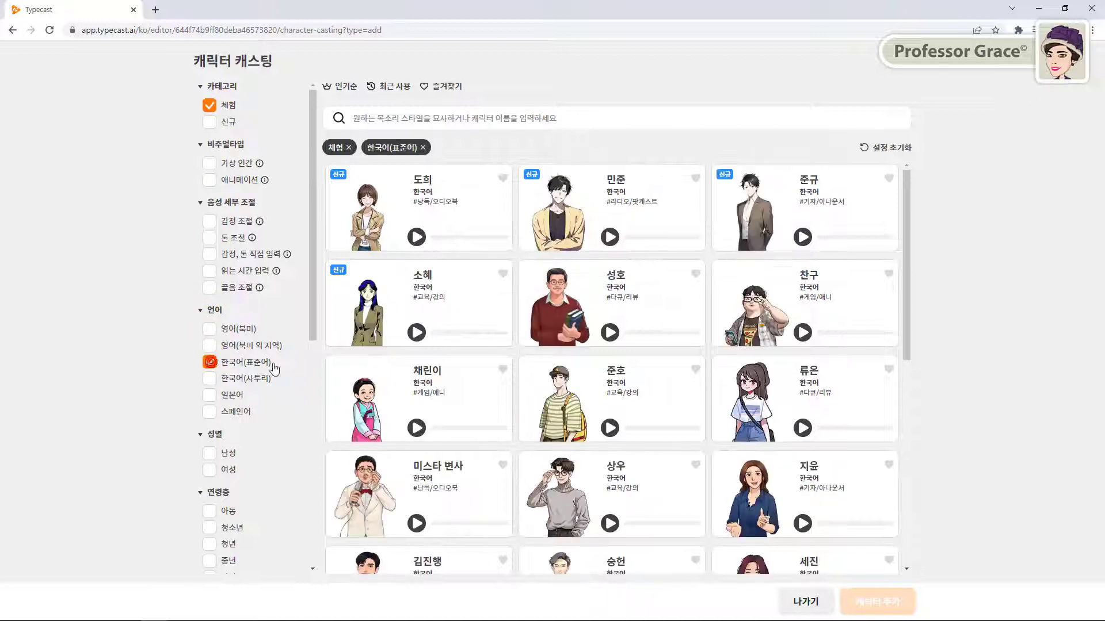
left_click(210, 472)
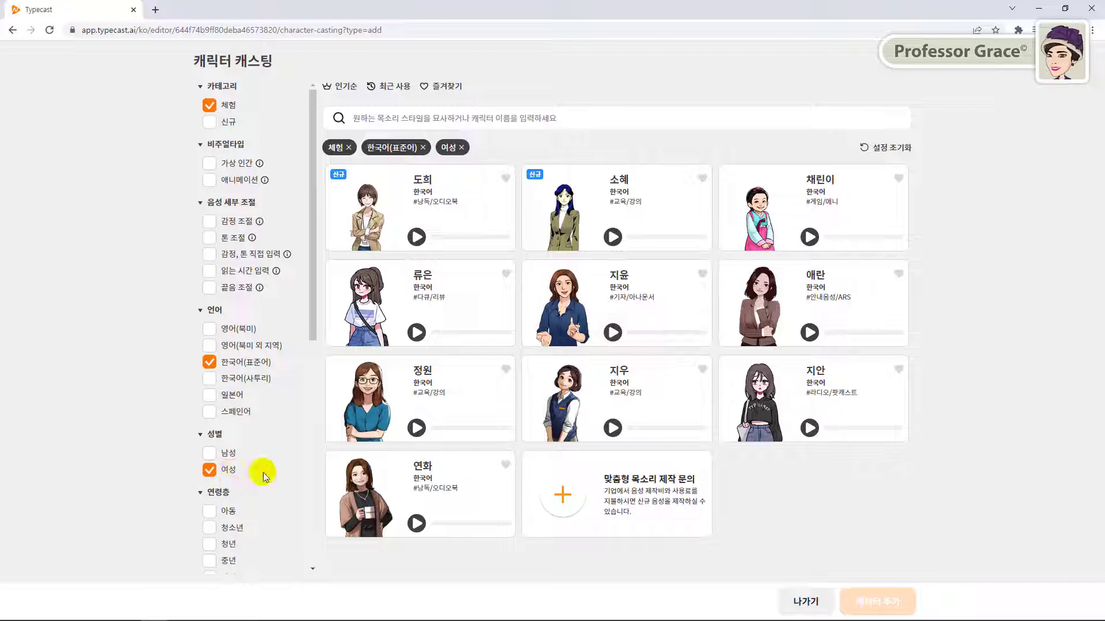
scroll(262, 463, "down", 3)
scroll(259, 443, "down", 2)
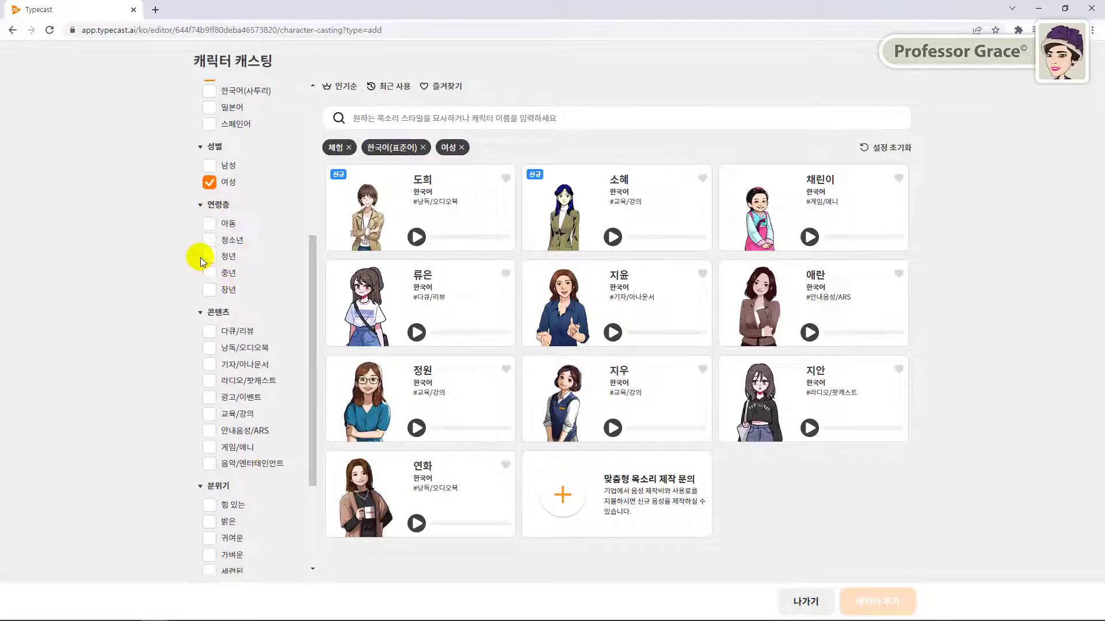
scroll(230, 426, "down", 3)
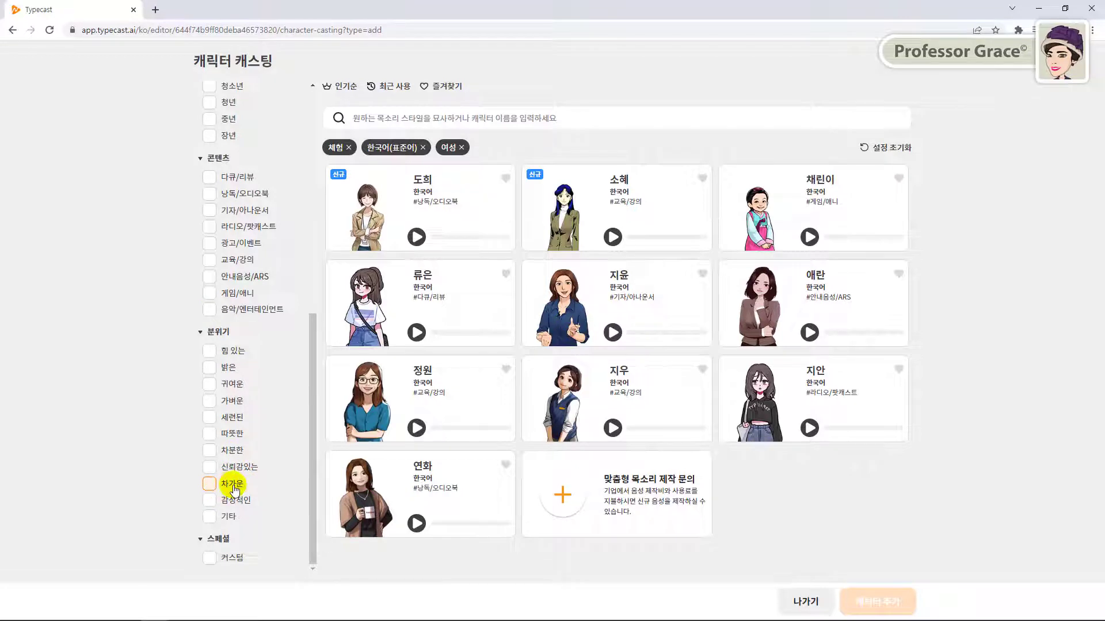
scroll(233, 489, "up", 3)
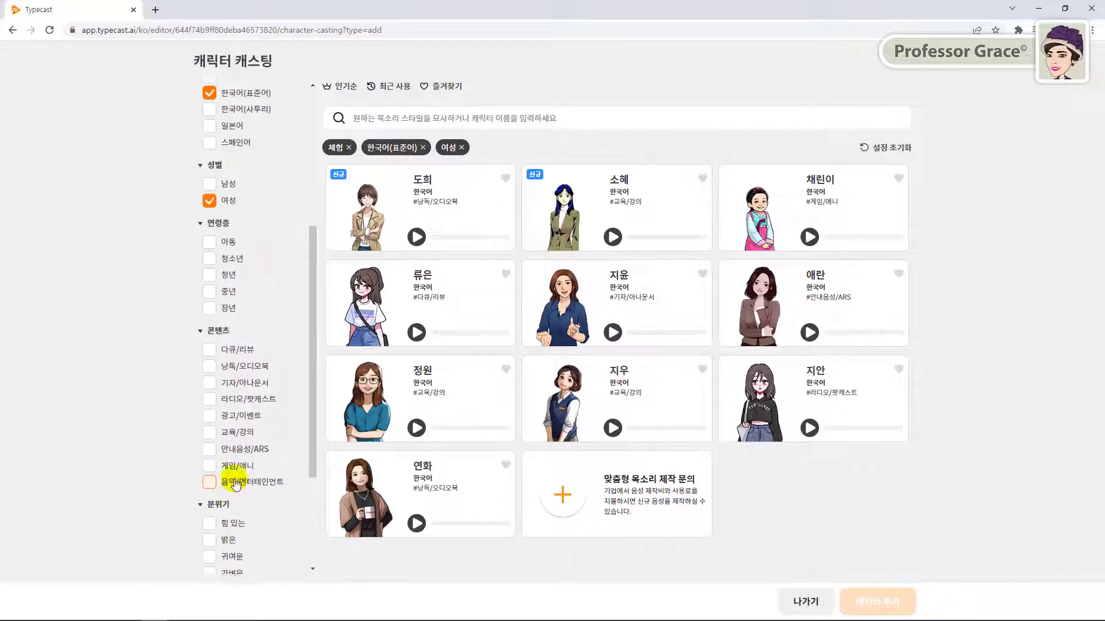
scroll(218, 478, "up", 4)
scroll(227, 481, "up", 1)
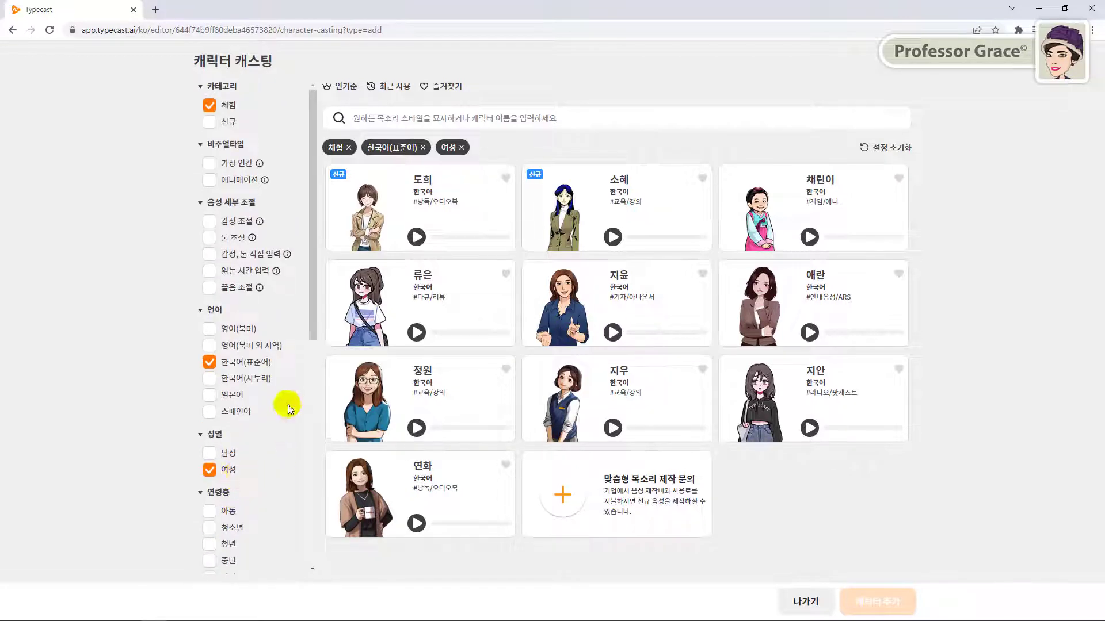
Step: Preview the voice samples of 도희, 소혜, 채린이, 류은, 지윤, 애란, 정원, 지우, 지안 and 연화
left_click(418, 238)
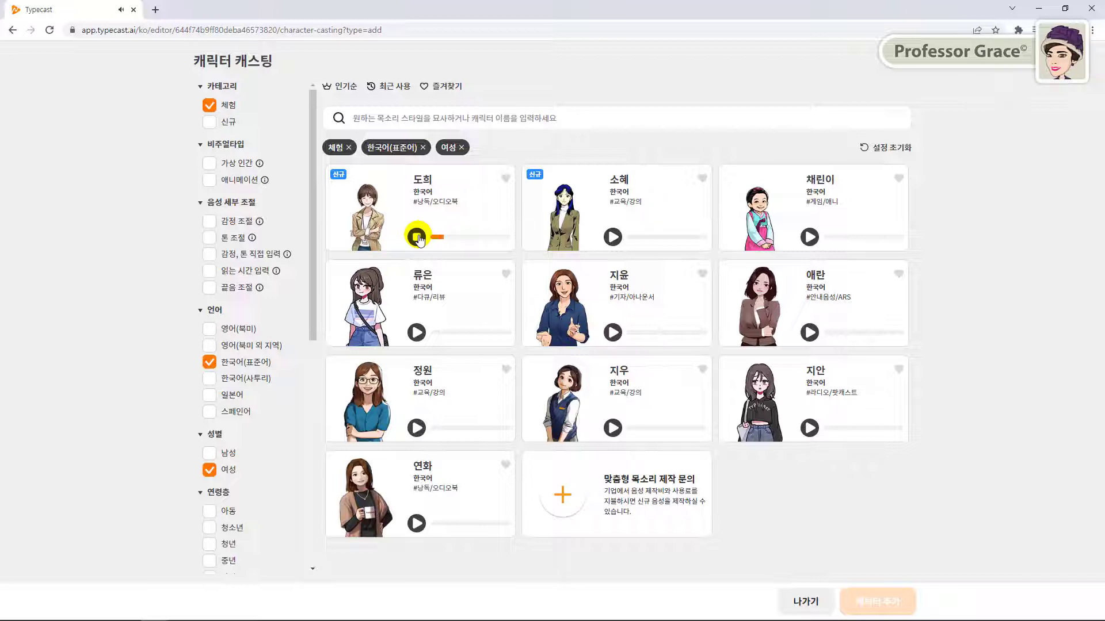
left_click(612, 237)
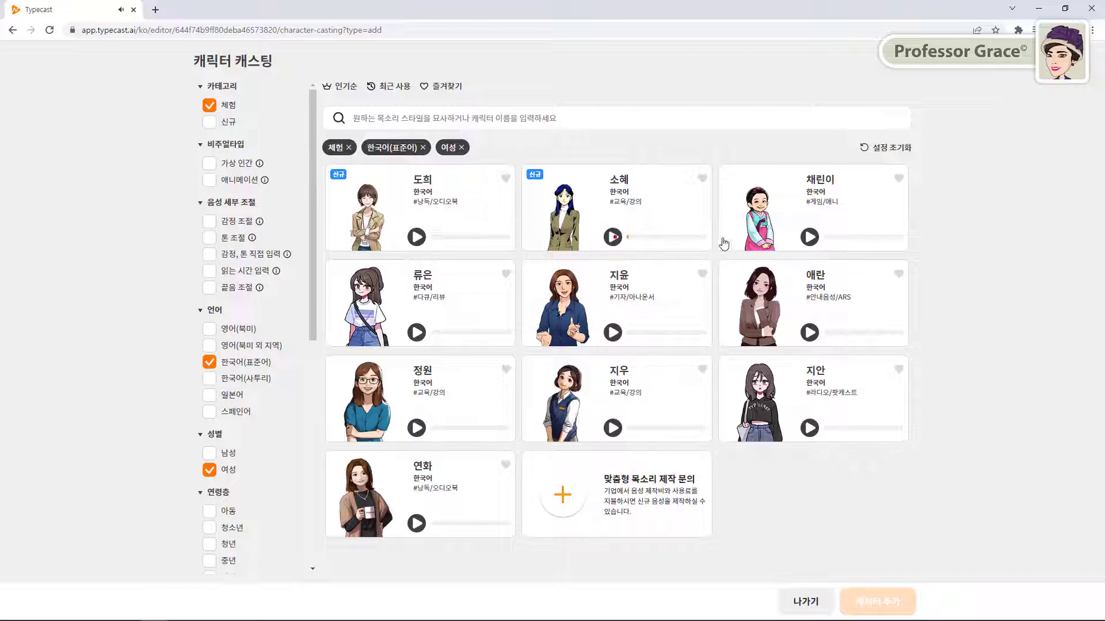
left_click(810, 238)
left_click(417, 334)
left_click(612, 334)
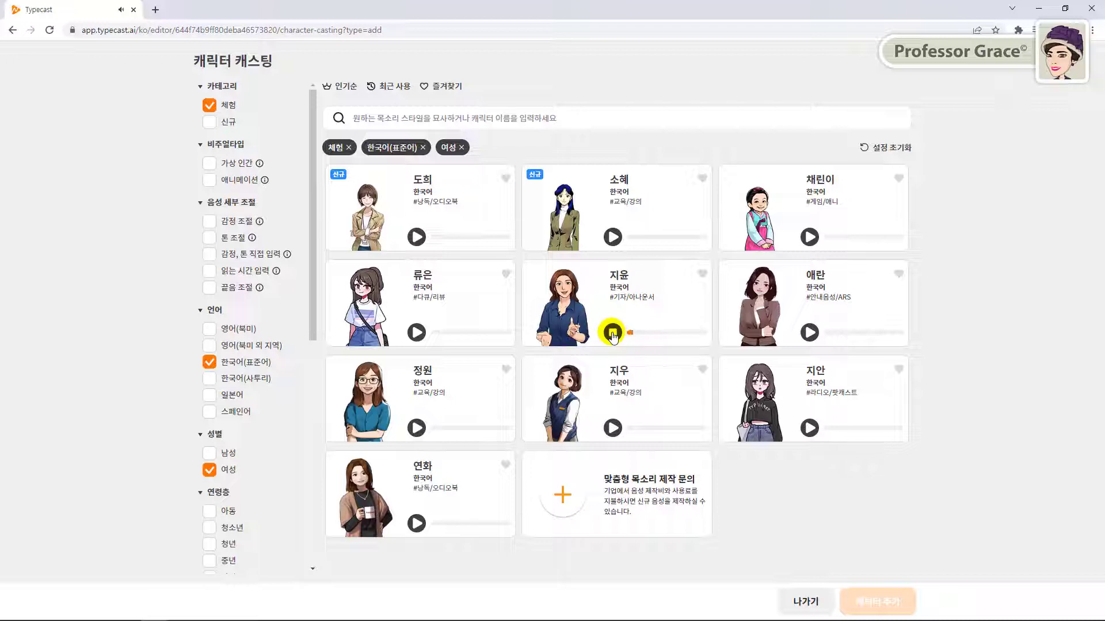
left_click(809, 332)
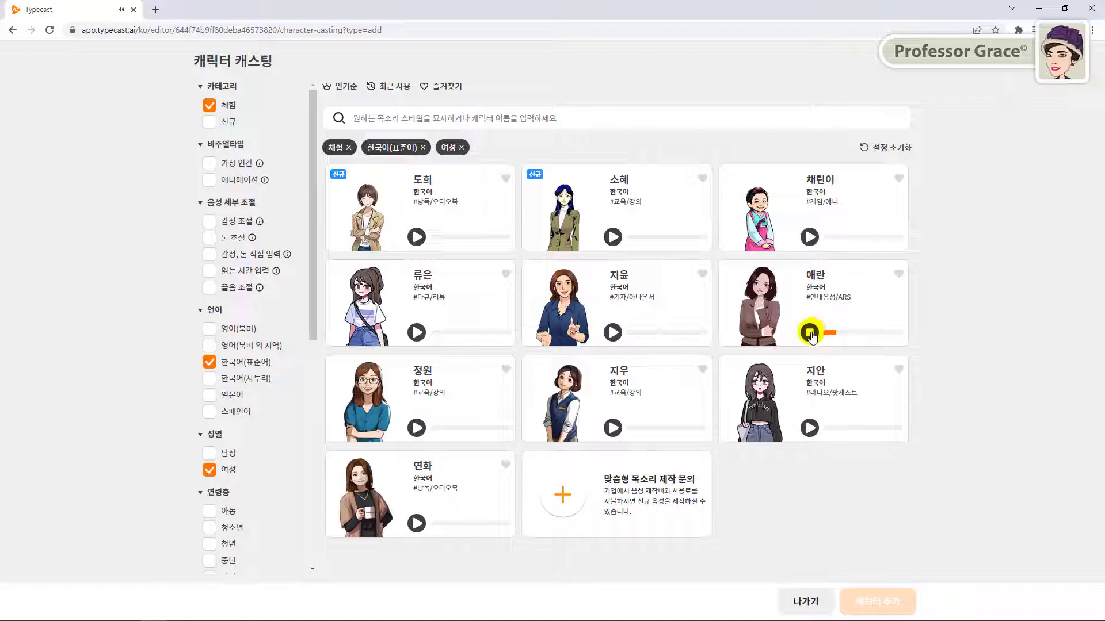
left_click(417, 428)
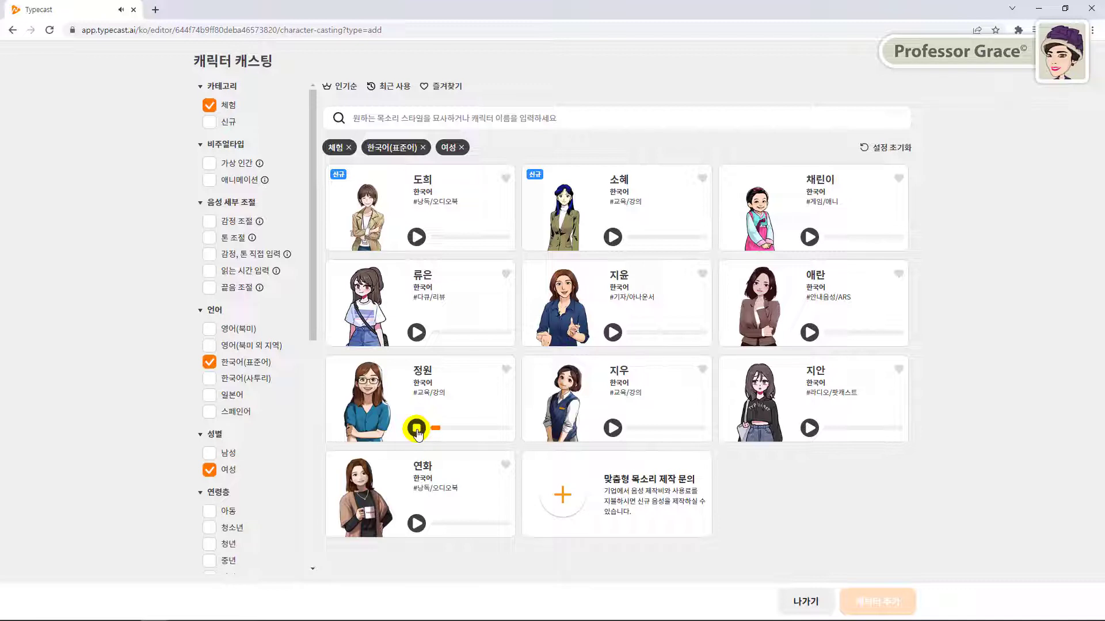
left_click(615, 429)
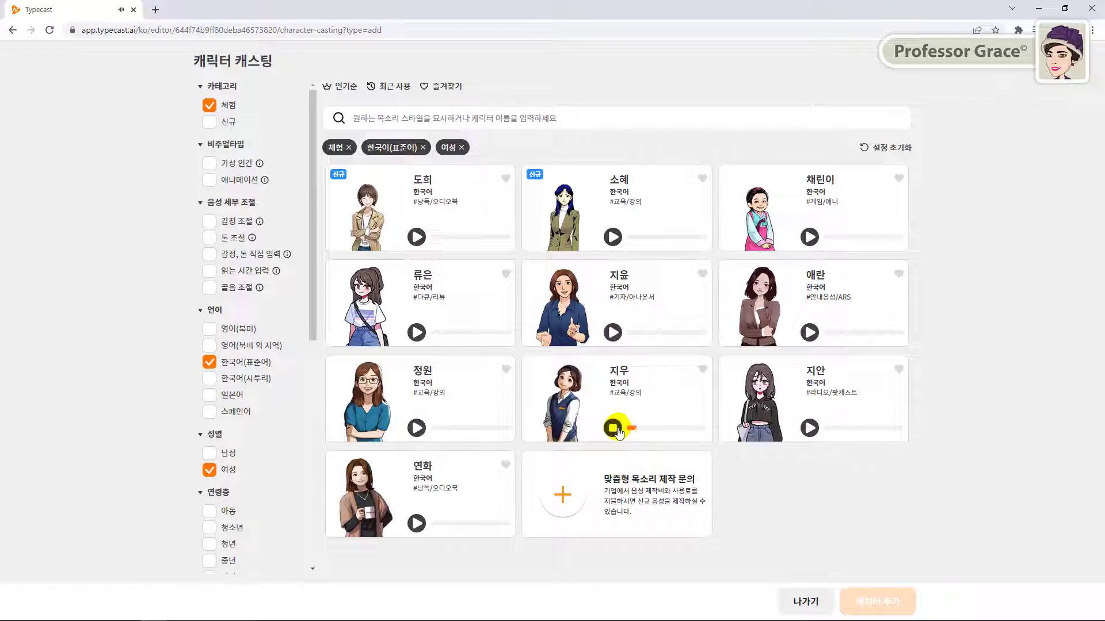
left_click(809, 427)
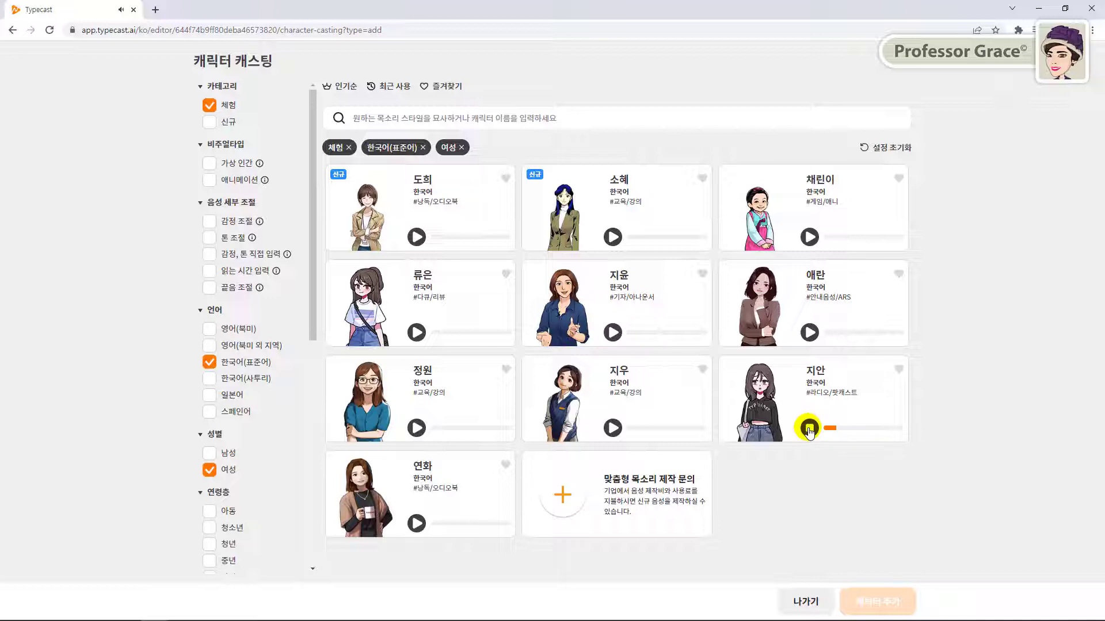
left_click(809, 427)
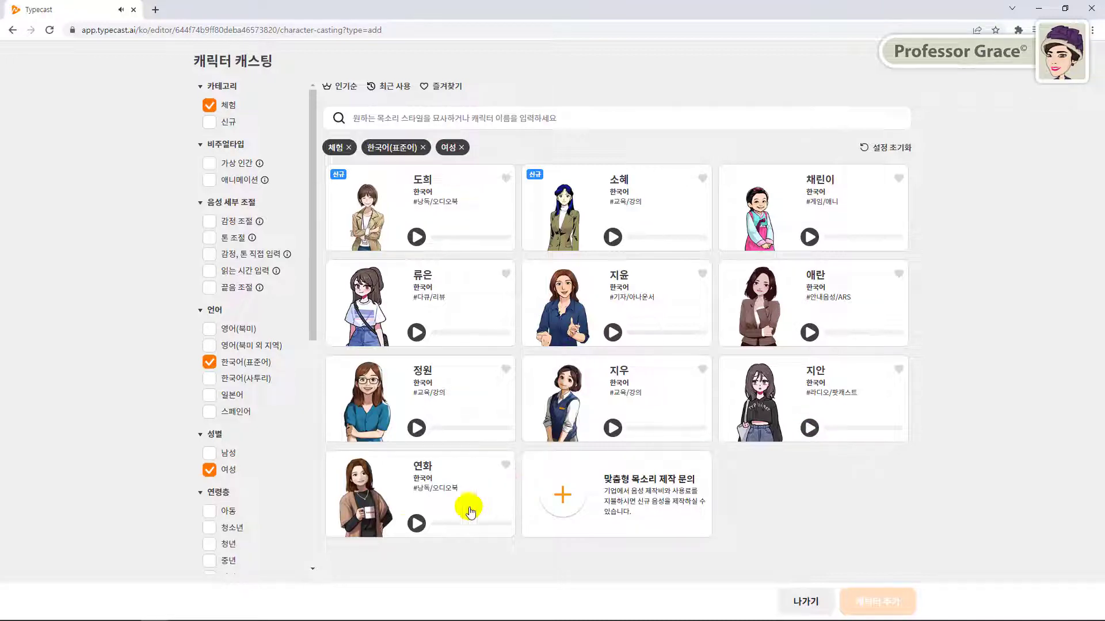
left_click(418, 526)
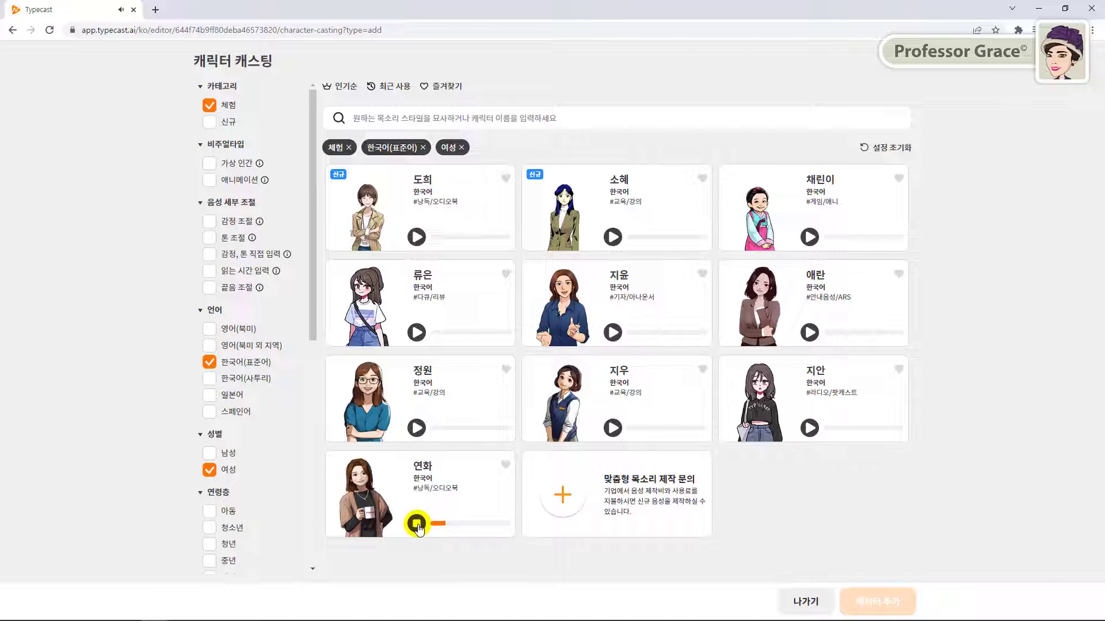
left_click(418, 526)
Step: Heart 류은, 애란 and 지우, then show the 즐겨찾기 list
left_click(506, 281)
left_click(901, 274)
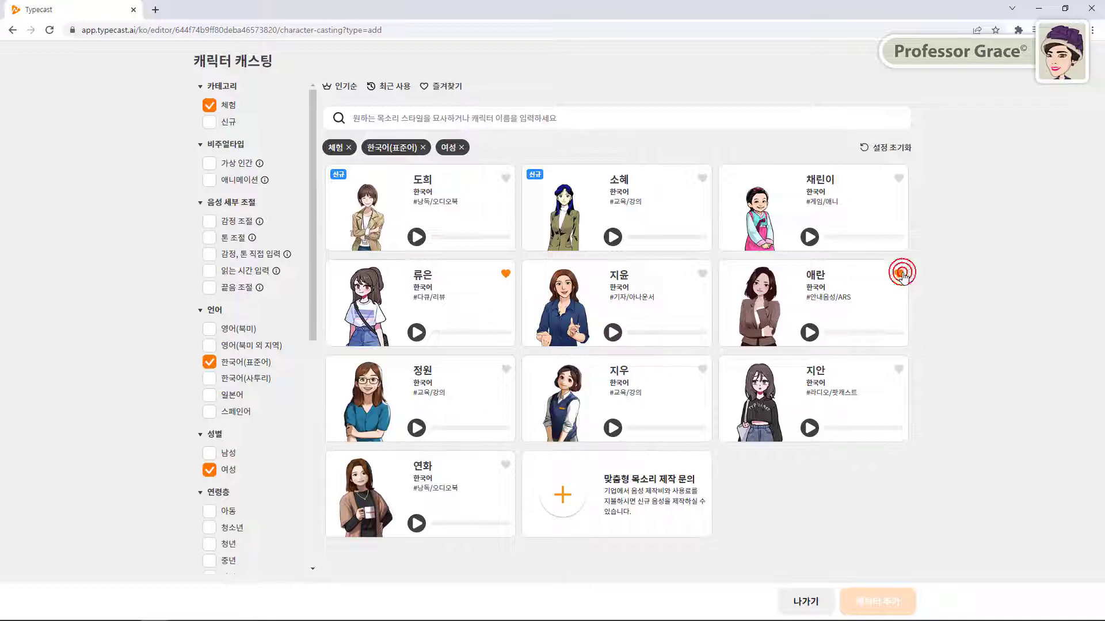
left_click(703, 371)
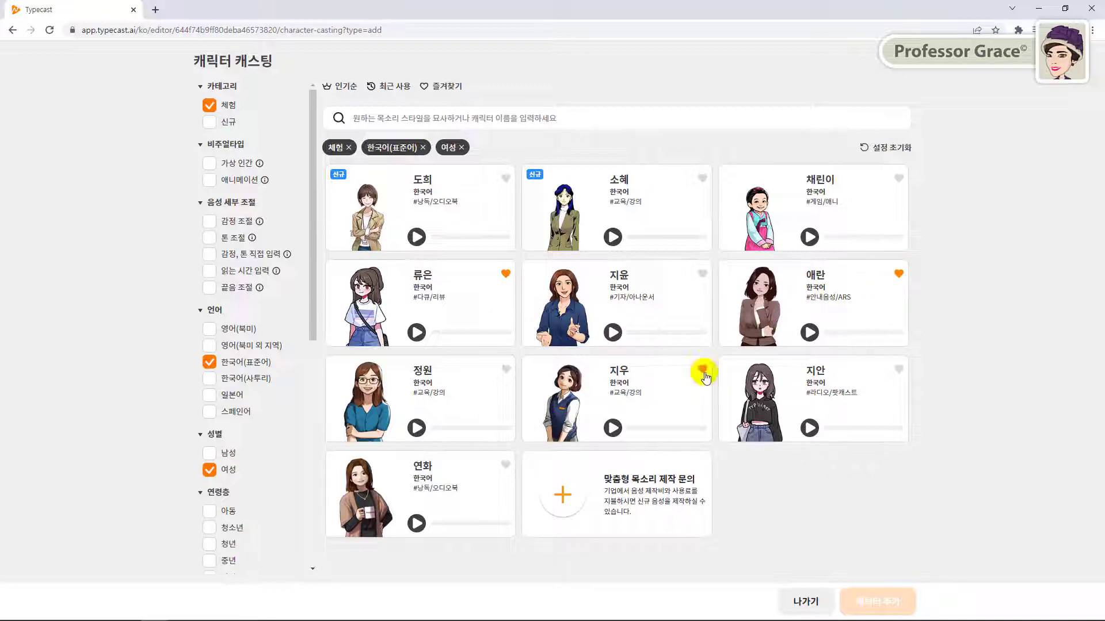
left_click(443, 86)
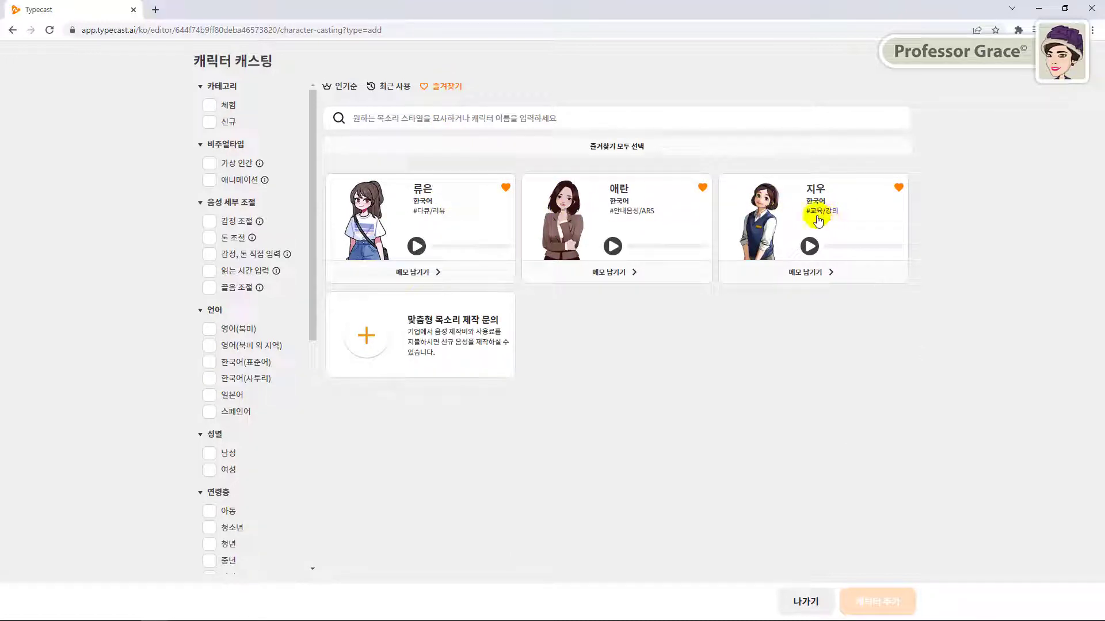
Step: Select the 류은, 애란 and 지우 cards and add them with 캐릭터 추가
left_click(484, 228)
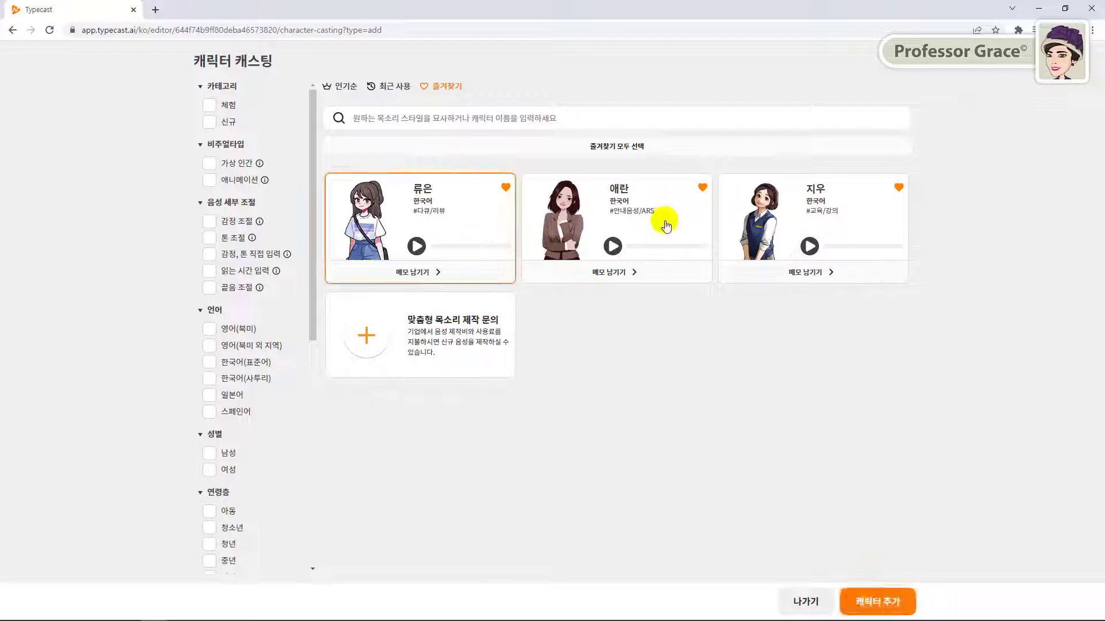
left_click(671, 221)
left_click(861, 221)
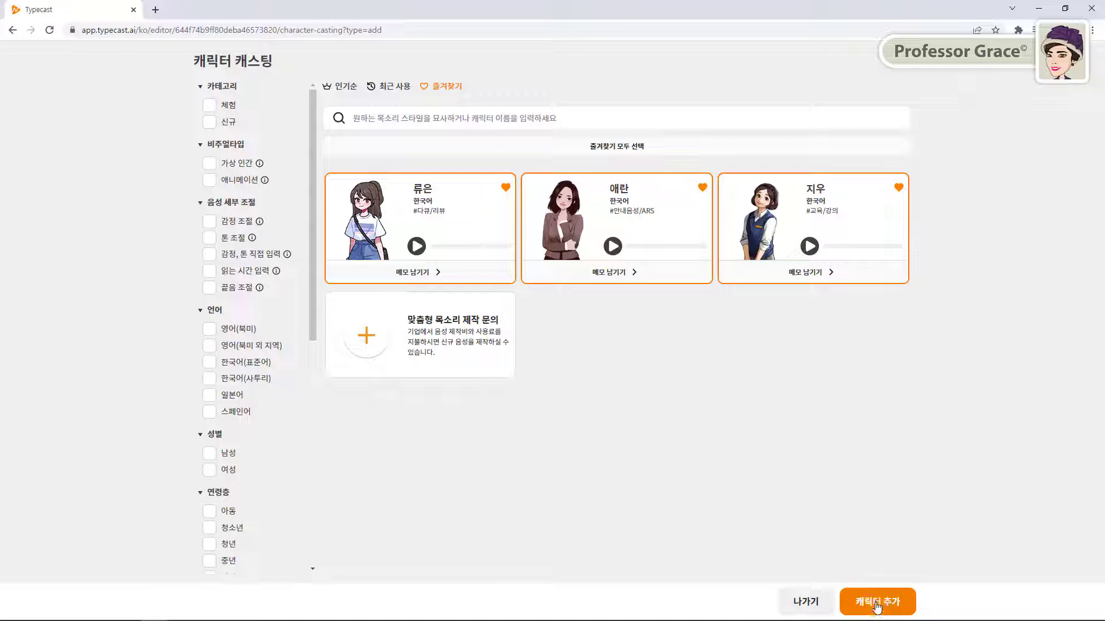
left_click(876, 604)
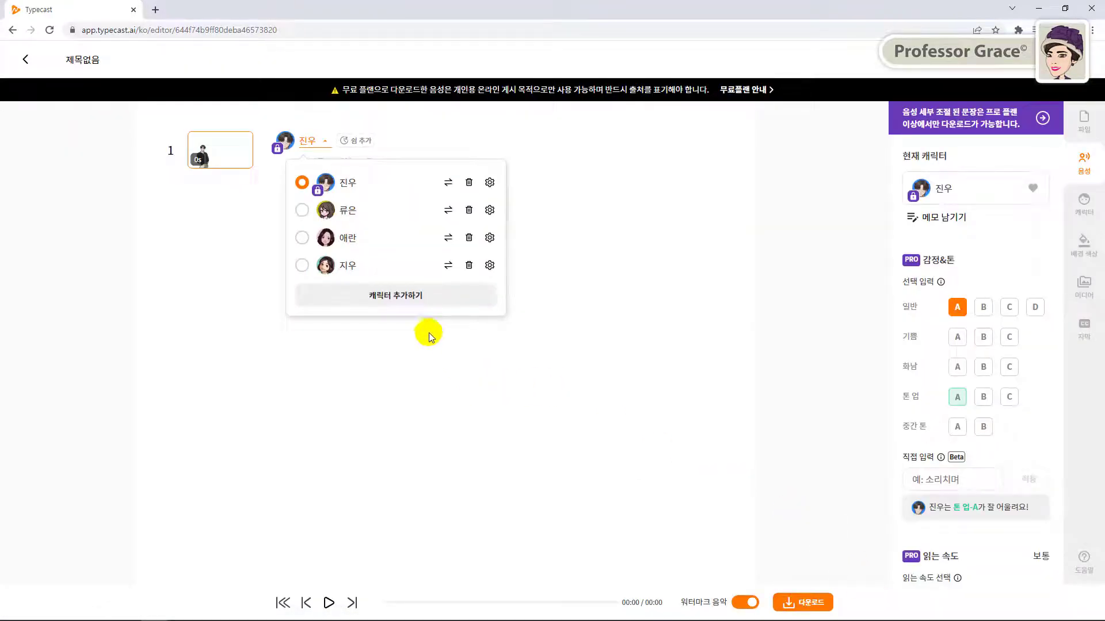
Step: Assign 류은 to paragraph 1, then copy the 김밥 story text from the Word document
left_click(302, 212)
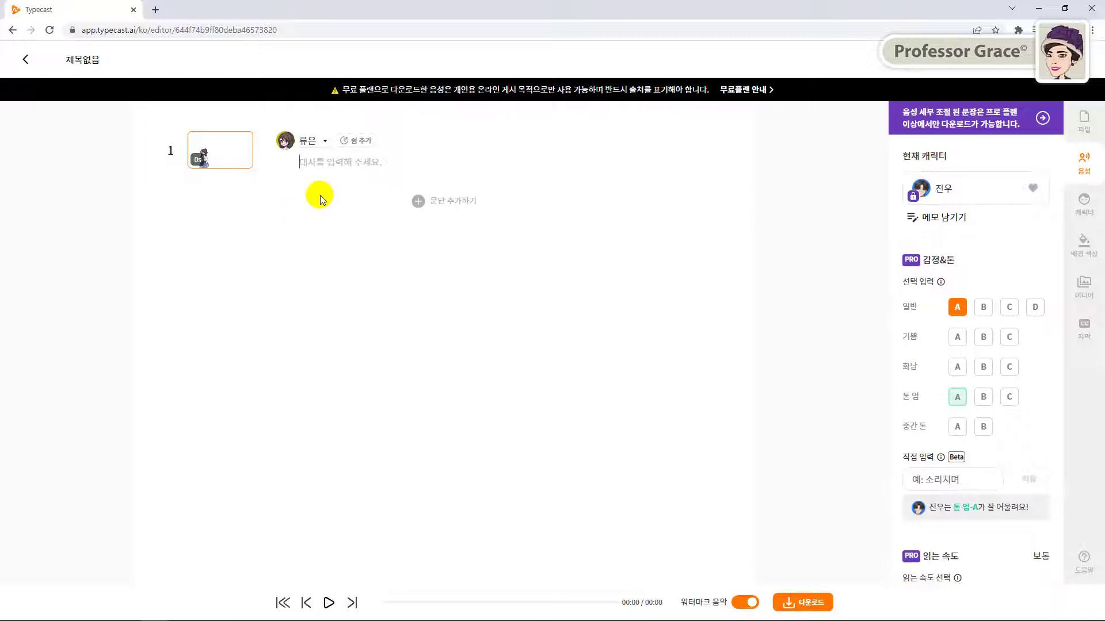
left_click(327, 144)
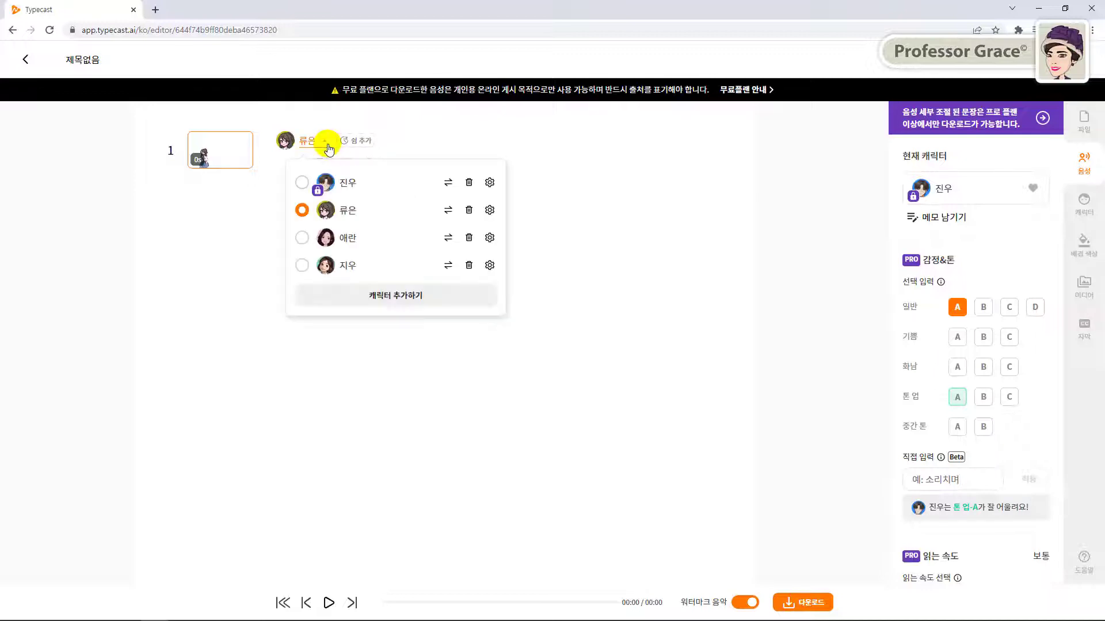
left_click(258, 206)
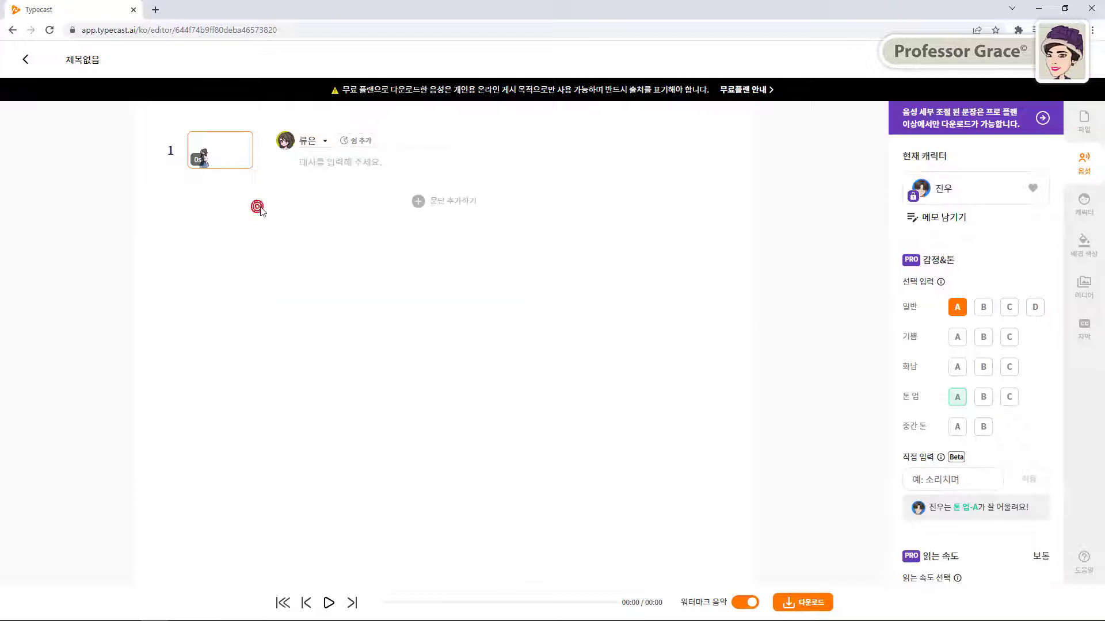
left_click(329, 165)
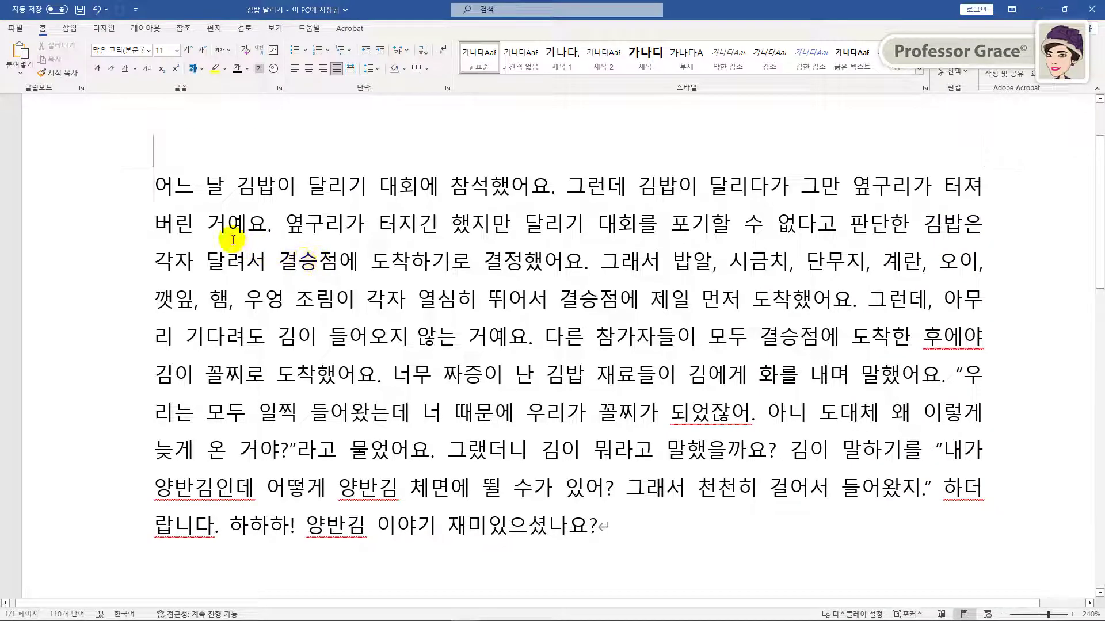
mouse_move(151, 185)
left_mouse_down()
mouse_move(366, 301)
mouse_move(598, 525)
left_mouse_up()
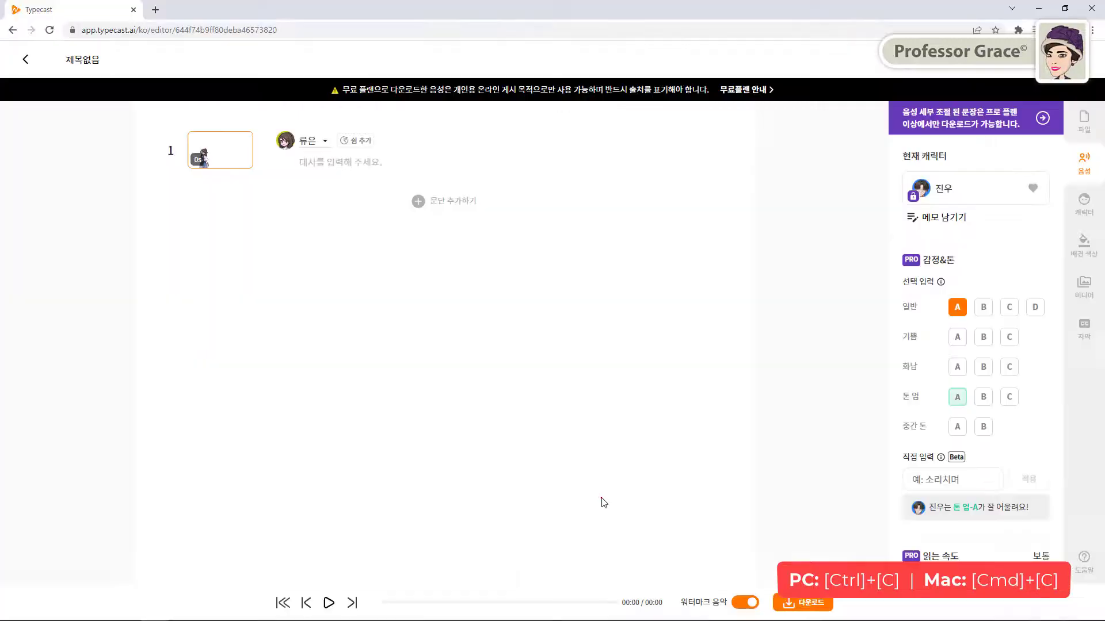
left_click(601, 503)
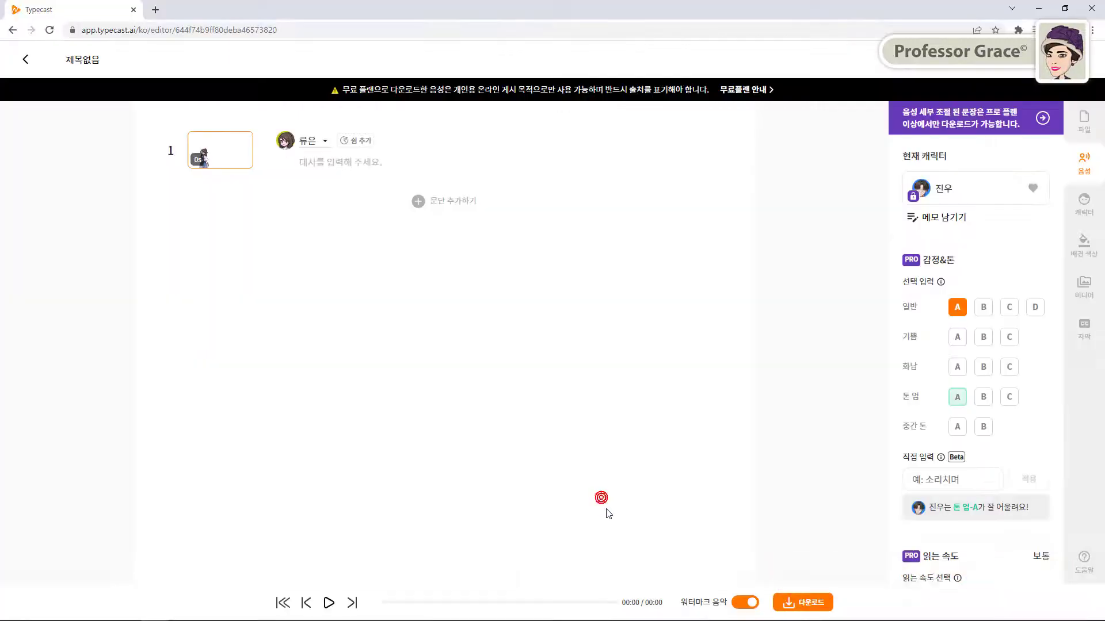
Step: Paste the 김밥 story into paragraph 1's dialogue line and open its video preview
left_click(311, 164)
key("ctrl+v")
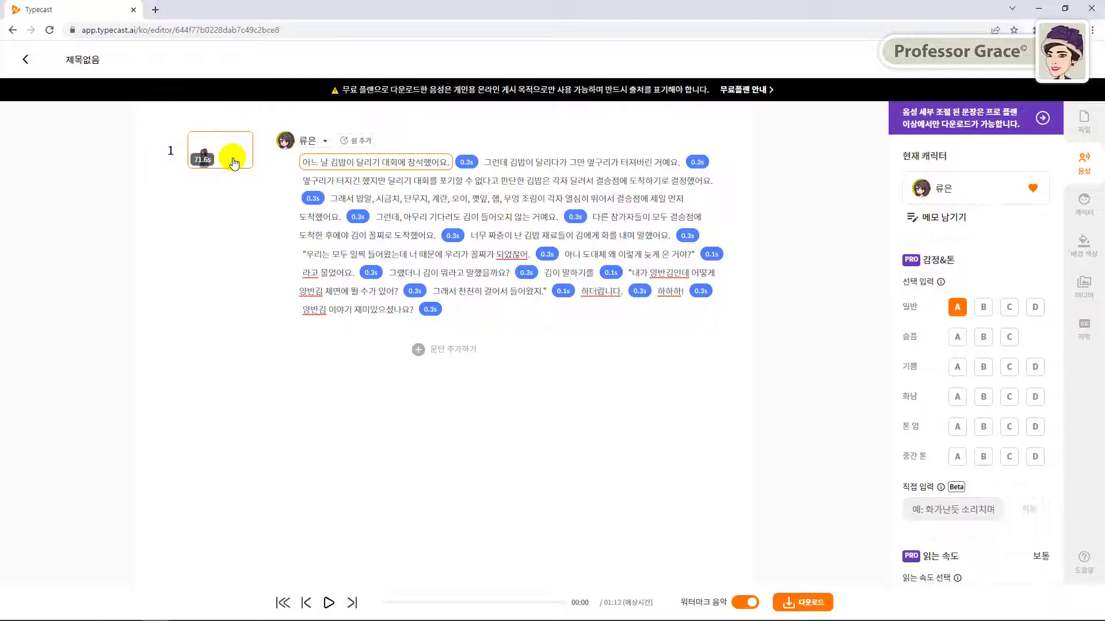
left_click(233, 163)
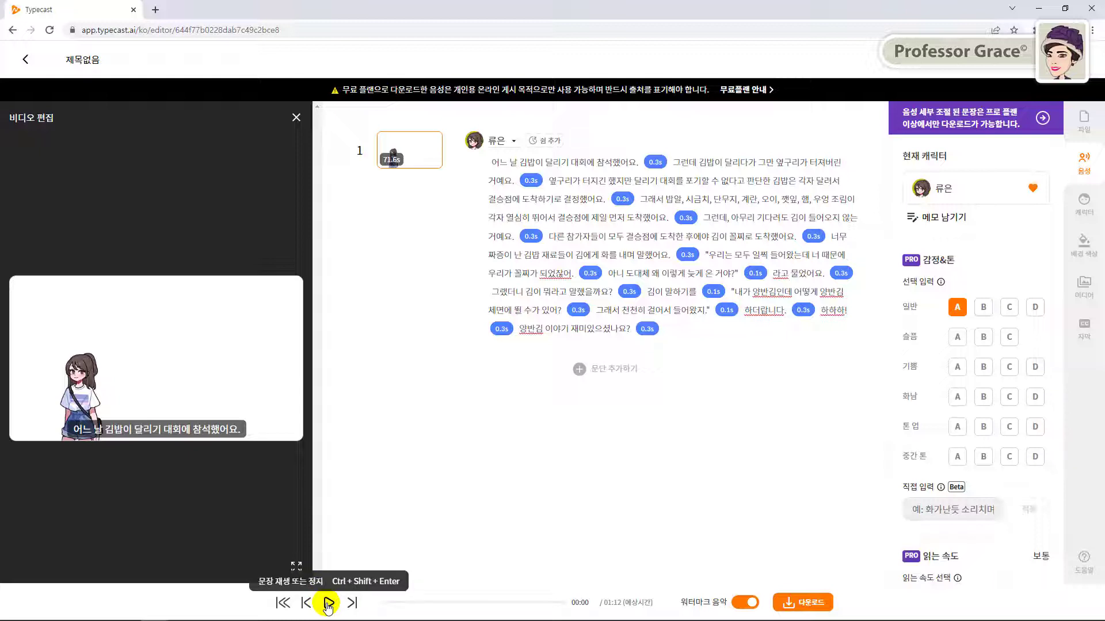
Step: Play the voiced story from the start and dismiss the watermark music notice
left_click(328, 604)
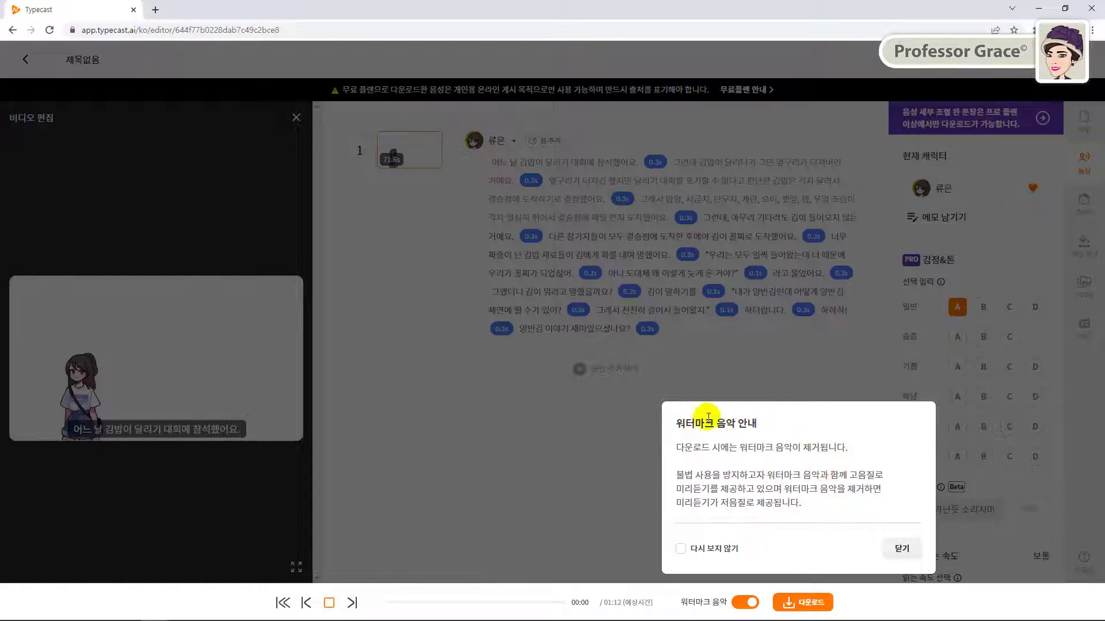
left_click(902, 551)
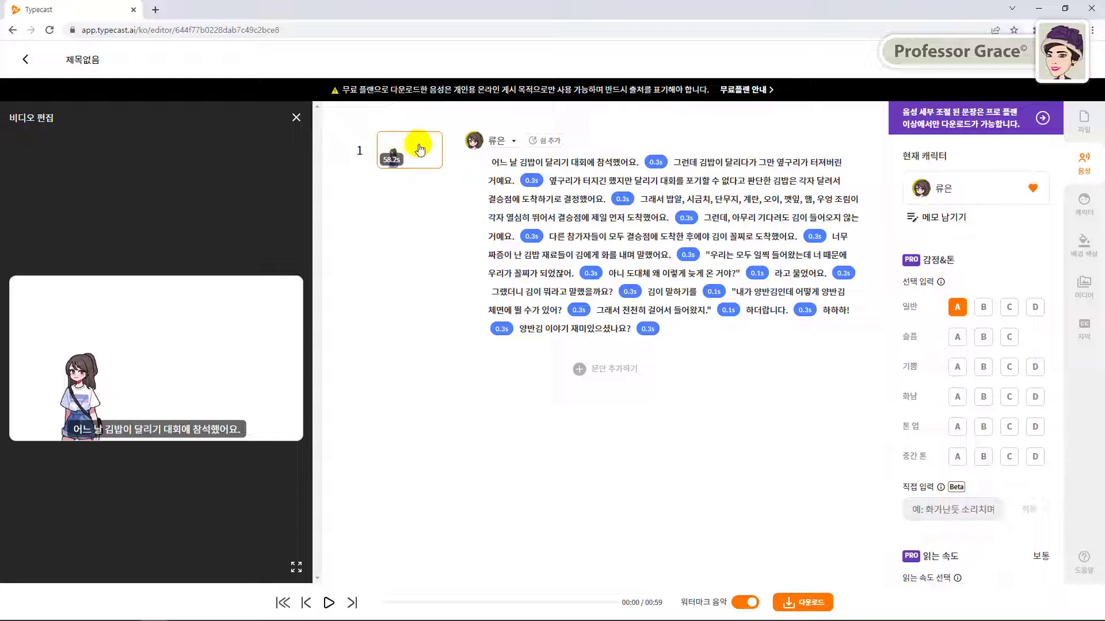
Step: Close the 비디오 편집 panel to return to the full script
left_click(417, 154)
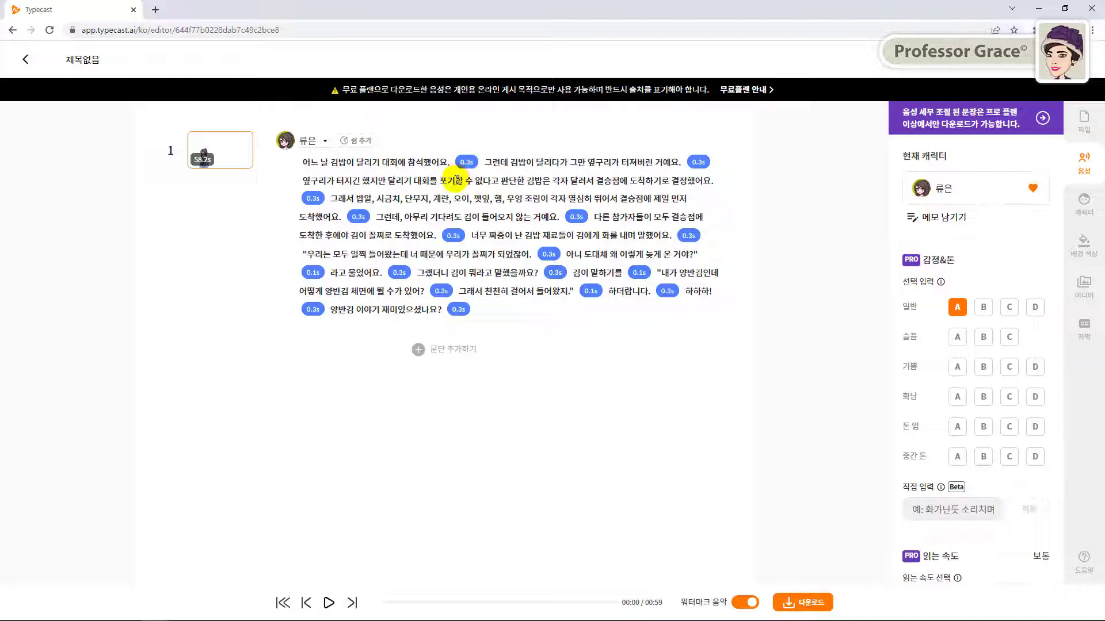
left_click(448, 244)
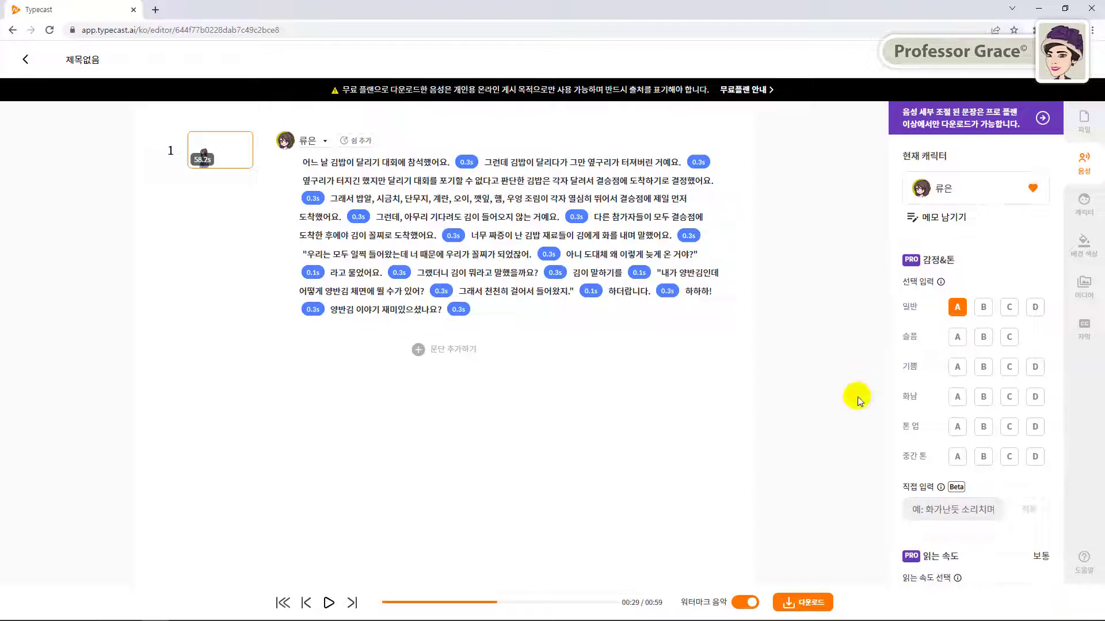
scroll(1061, 426, "down", 7)
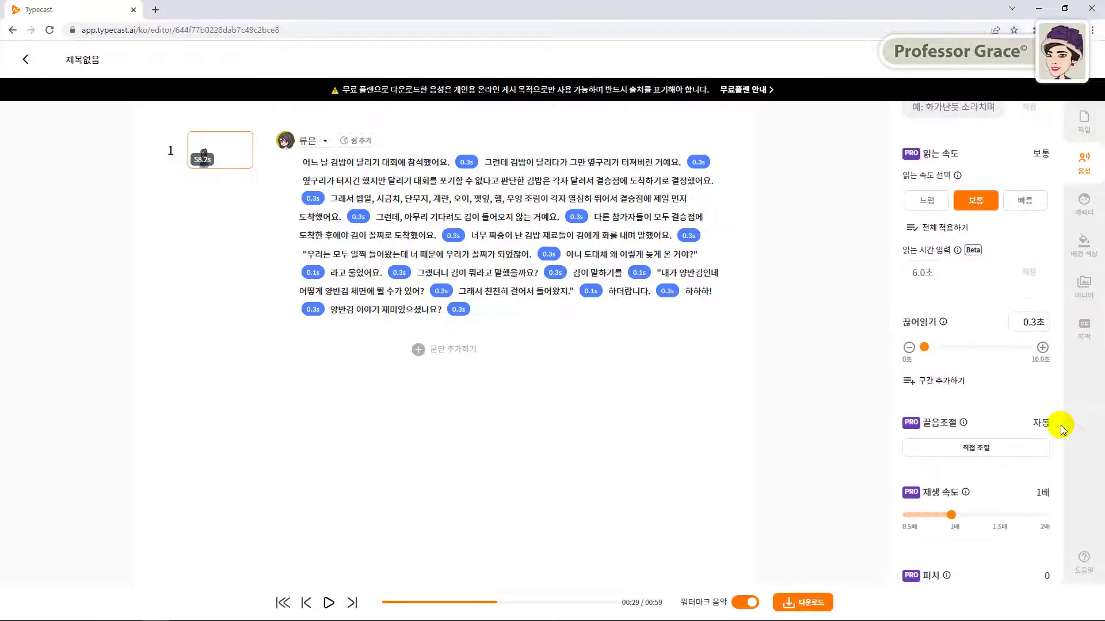
left_click_drag(1023, 322, 1056, 329)
type("0.5")
key("Return")
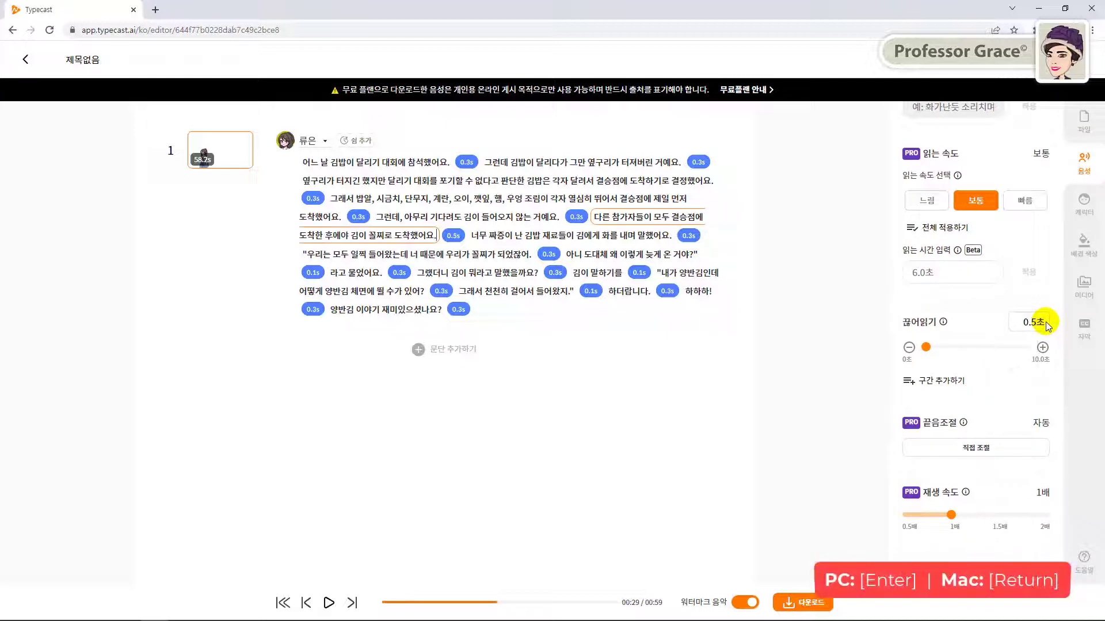
left_click(910, 348)
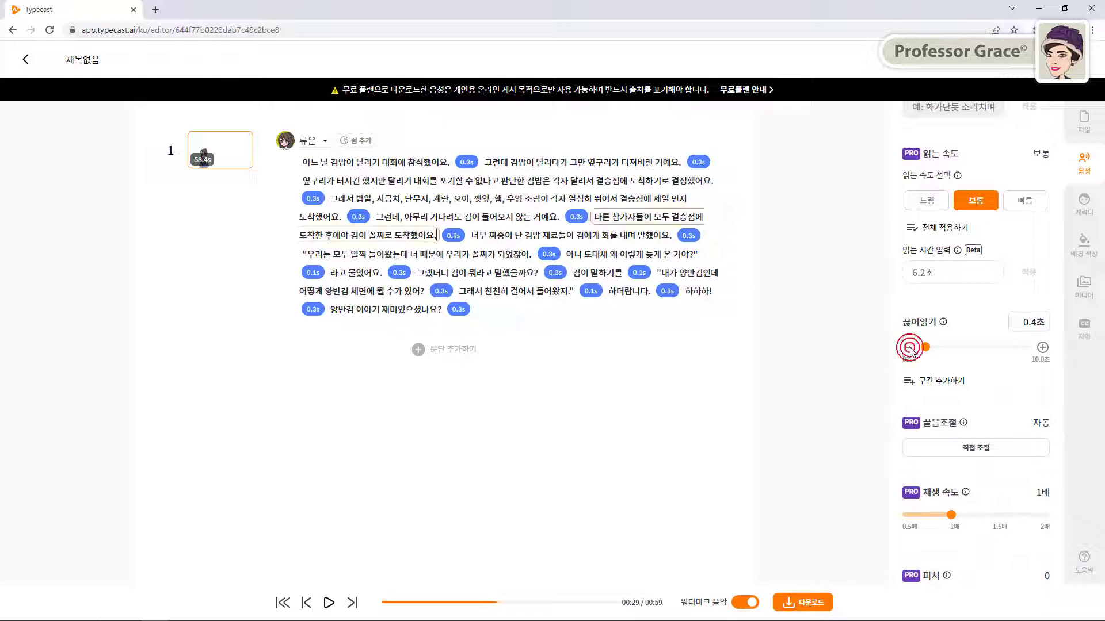
left_click(1043, 347)
left_click(1043, 347)
left_click(1043, 348)
left_click(1042, 348)
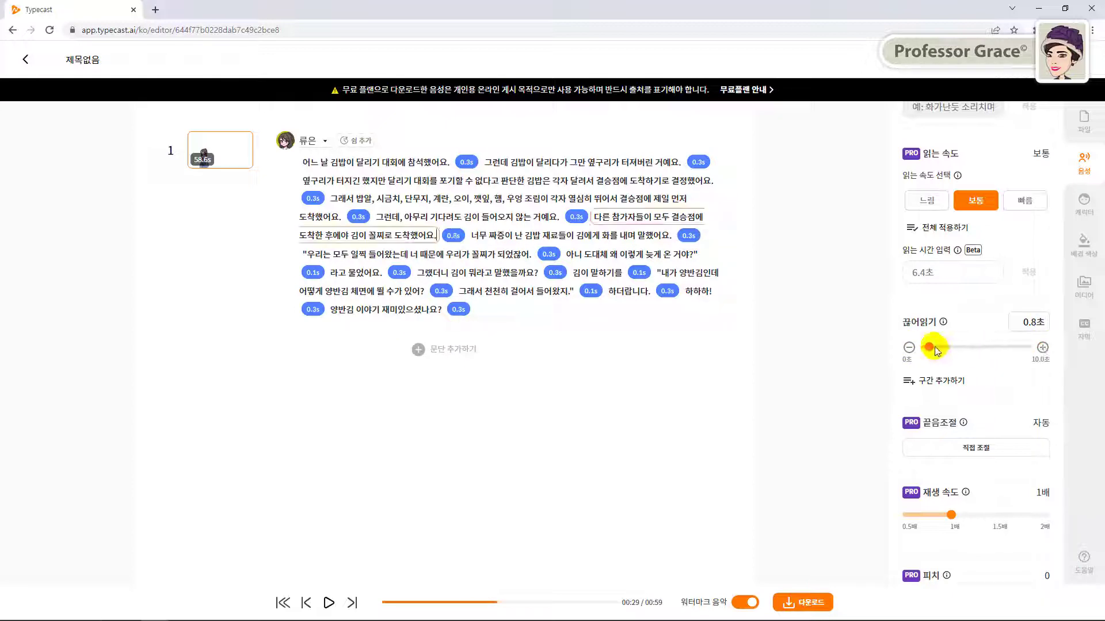
left_click(910, 348)
left_click(909, 347)
left_click(909, 348)
left_click(909, 347)
left_click(909, 348)
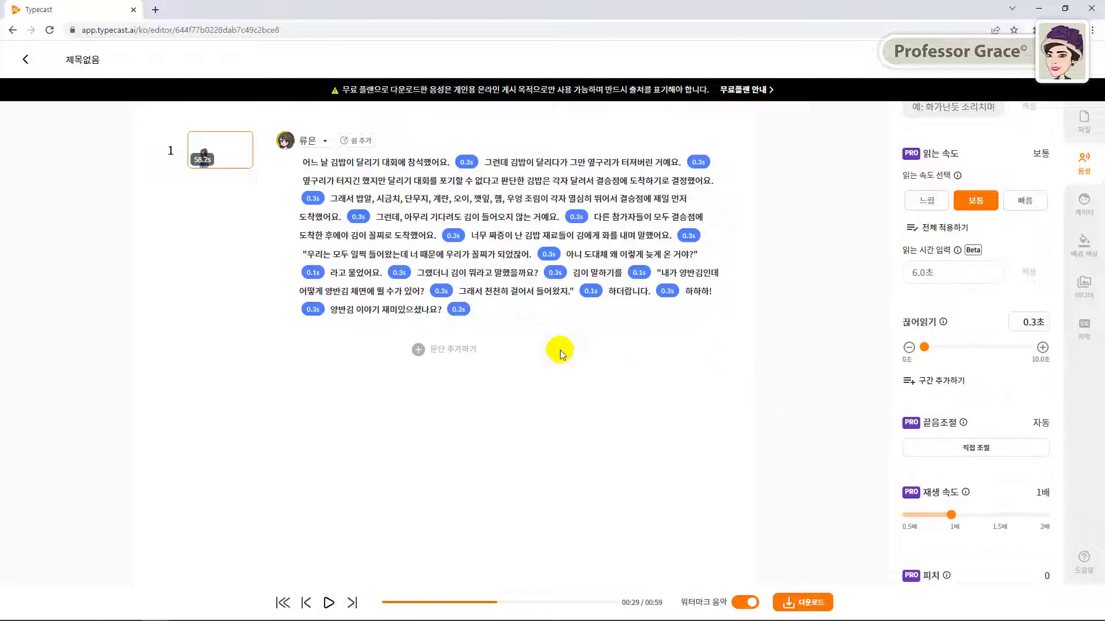
Step: Add paragraph 2, set its voice to 애란, and select it
left_click(441, 351)
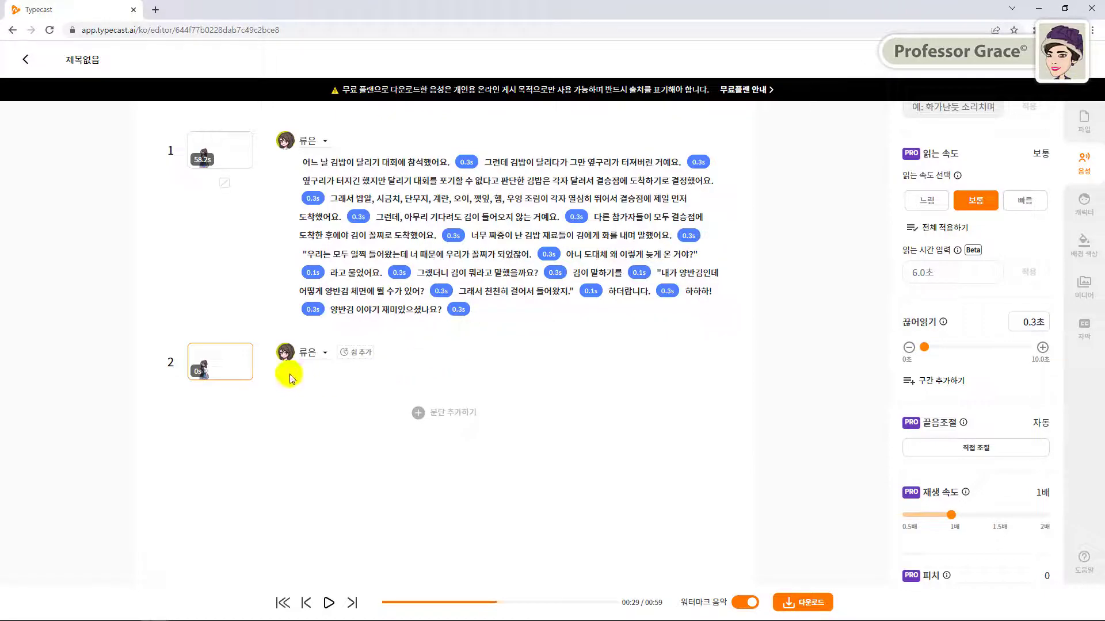
left_click(321, 357)
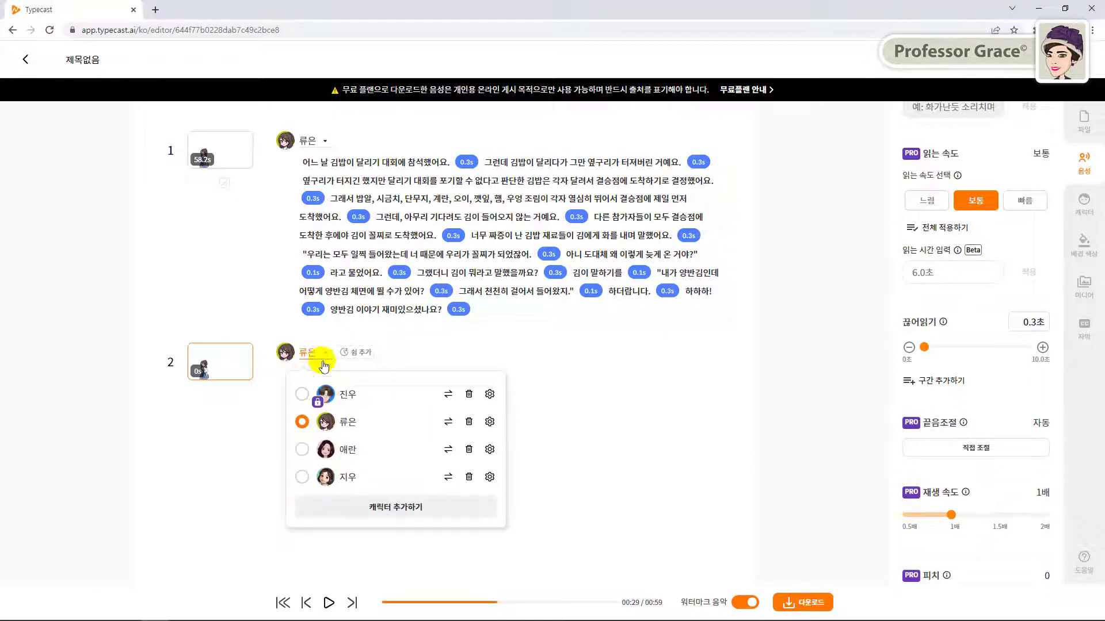
left_click(302, 449)
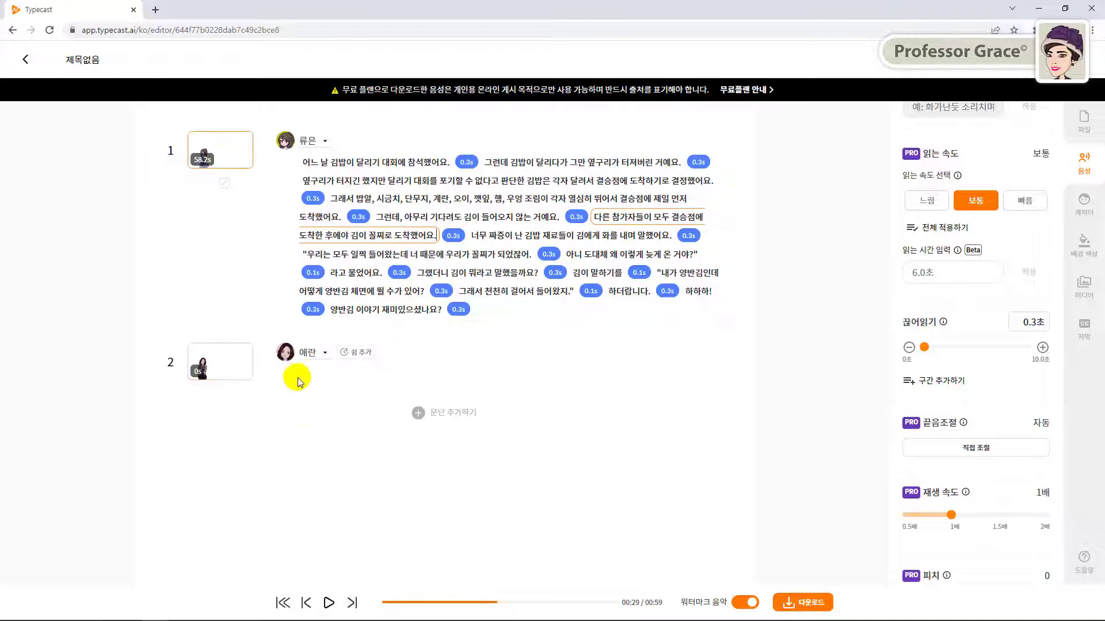
left_click(312, 379)
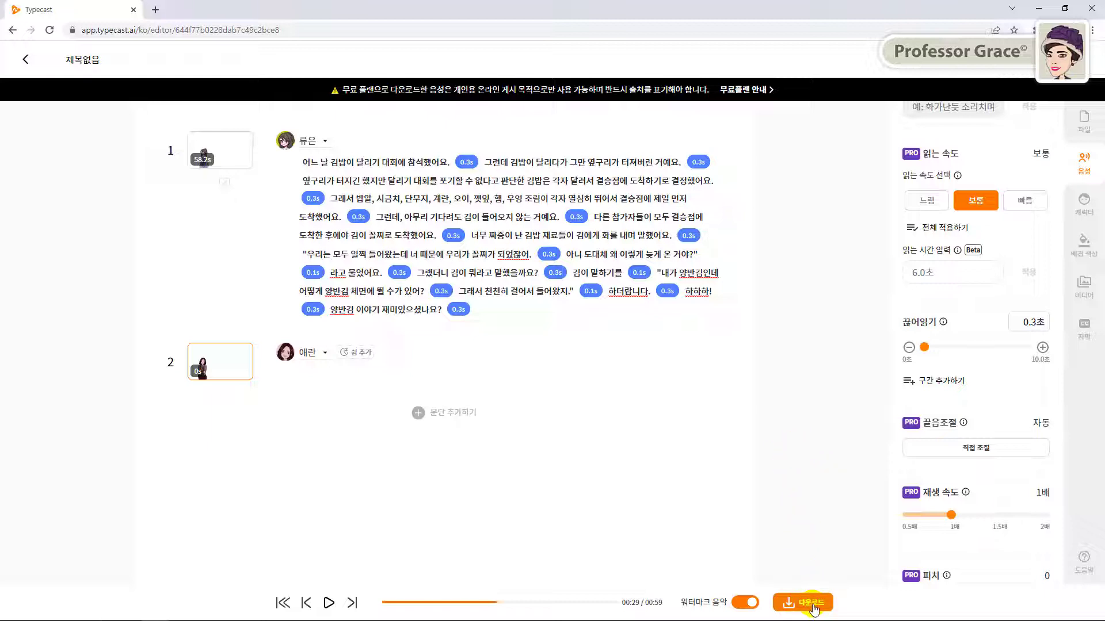
Step: Download the project as 오디오 in mp3 format with file name 김밥 달리기
left_click(812, 604)
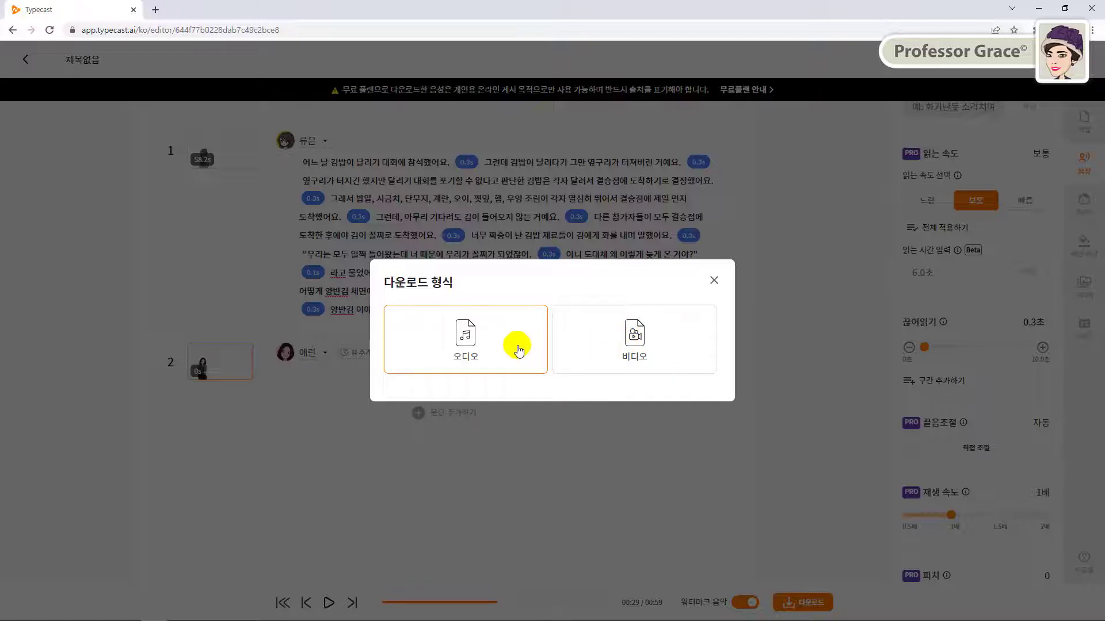
left_click(462, 340)
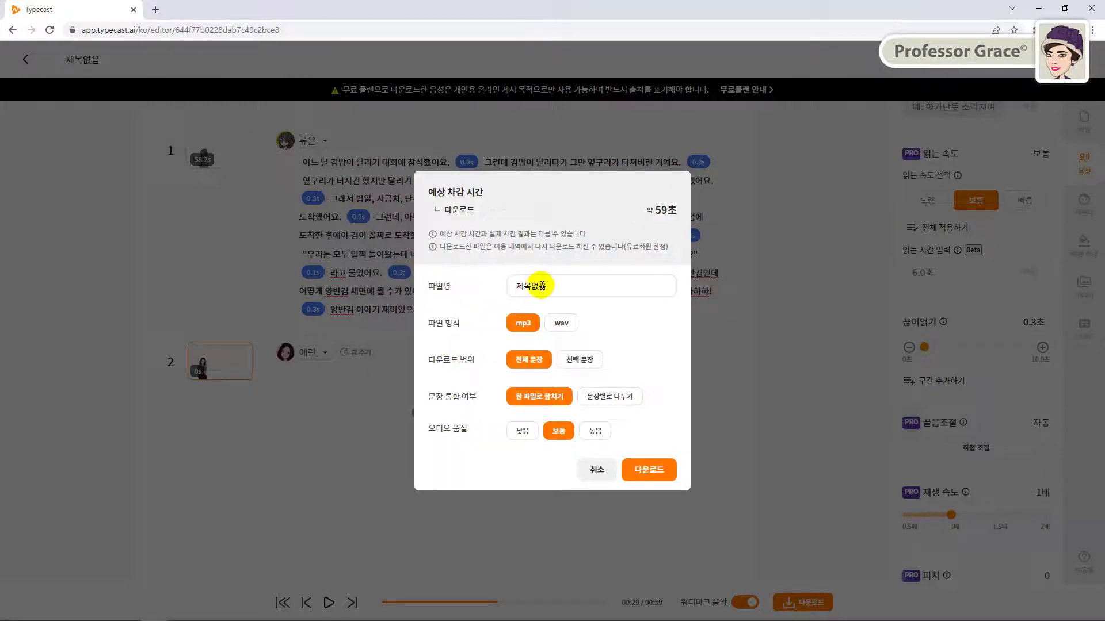
left_click(555, 286)
double_click(554, 286)
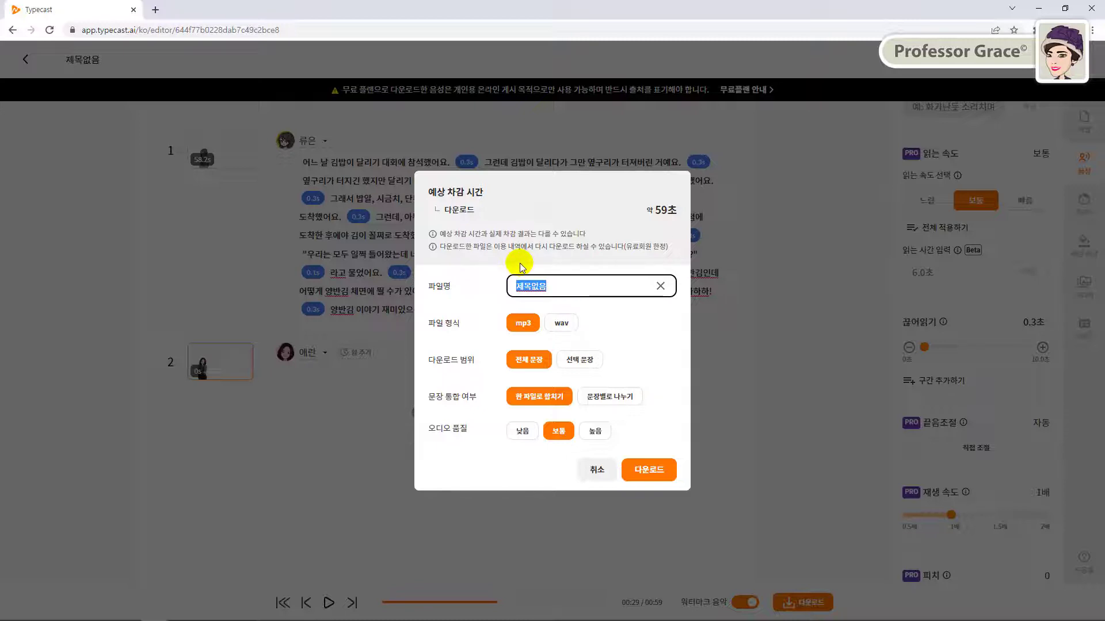
key("BackSpace")
type("김밥 달리기")
left_click(525, 325)
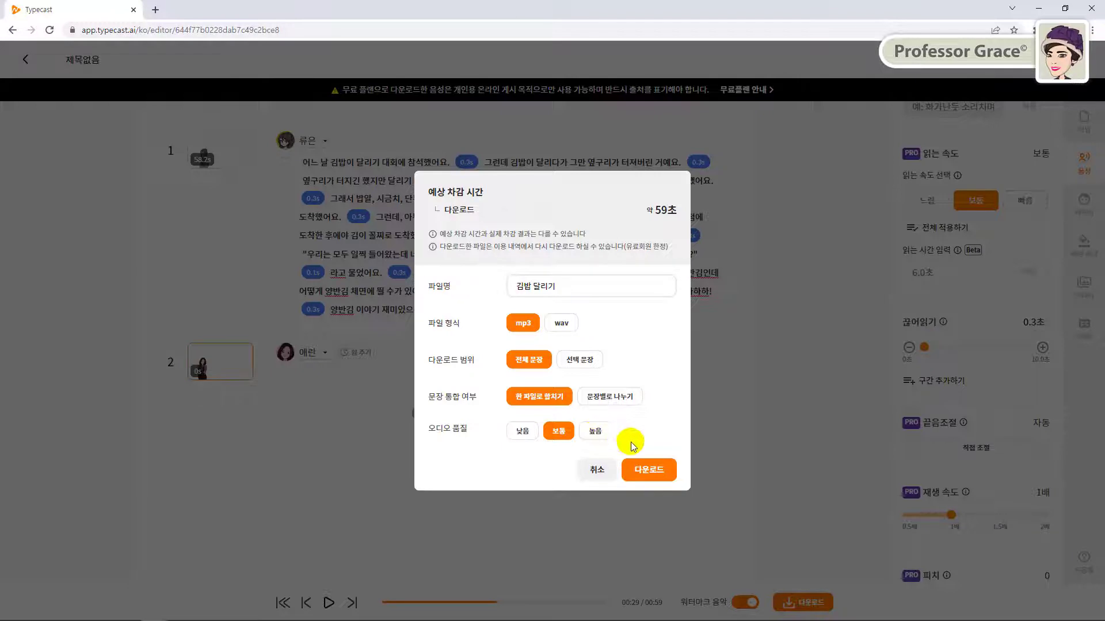
left_click(650, 470)
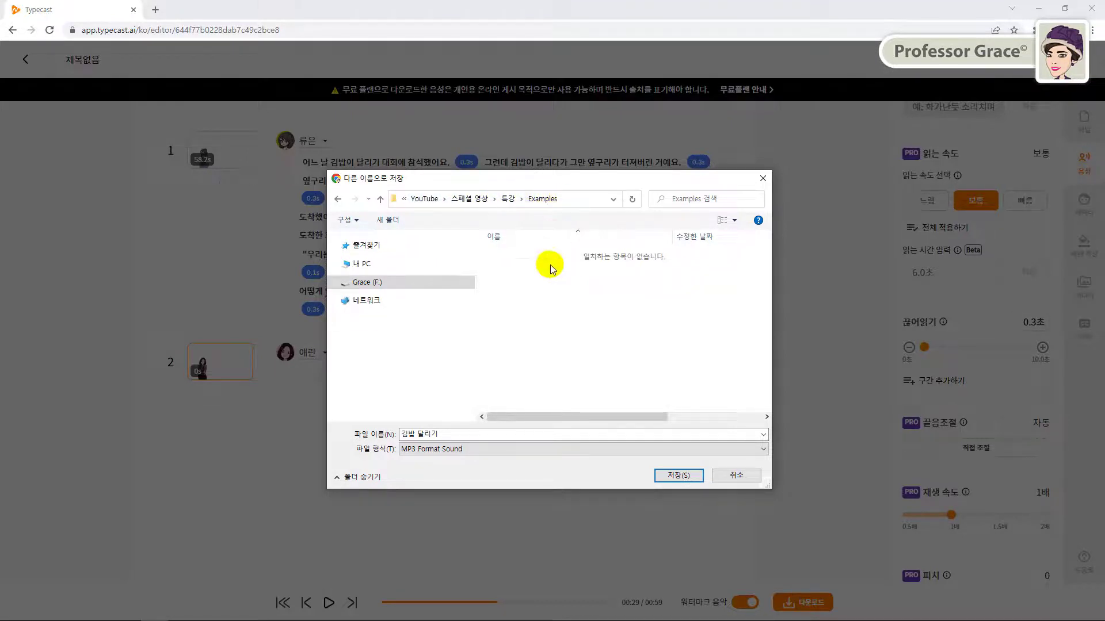
Step: Save 김밥 달리기.mp3 into the Examples folder and reveal it in its folder
left_click(677, 475)
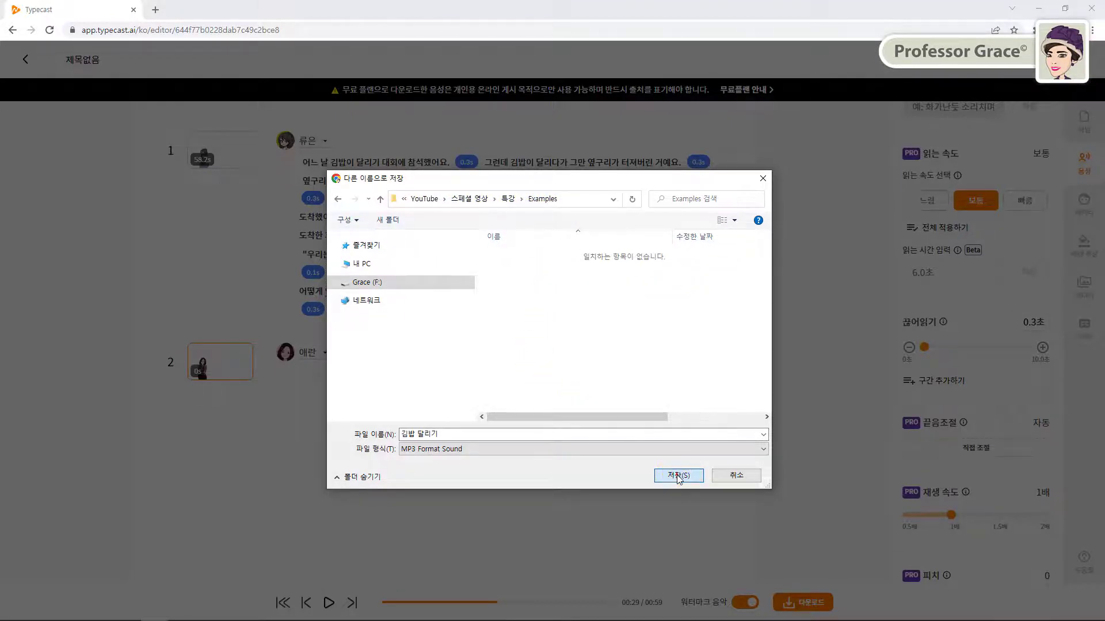
left_click(677, 475)
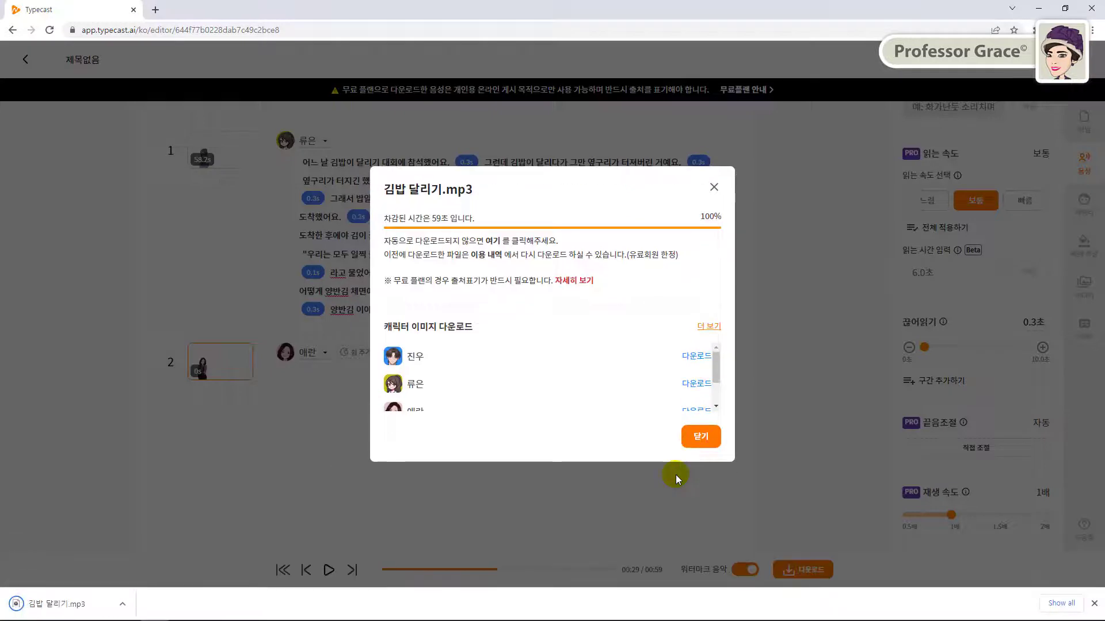
left_click(708, 440)
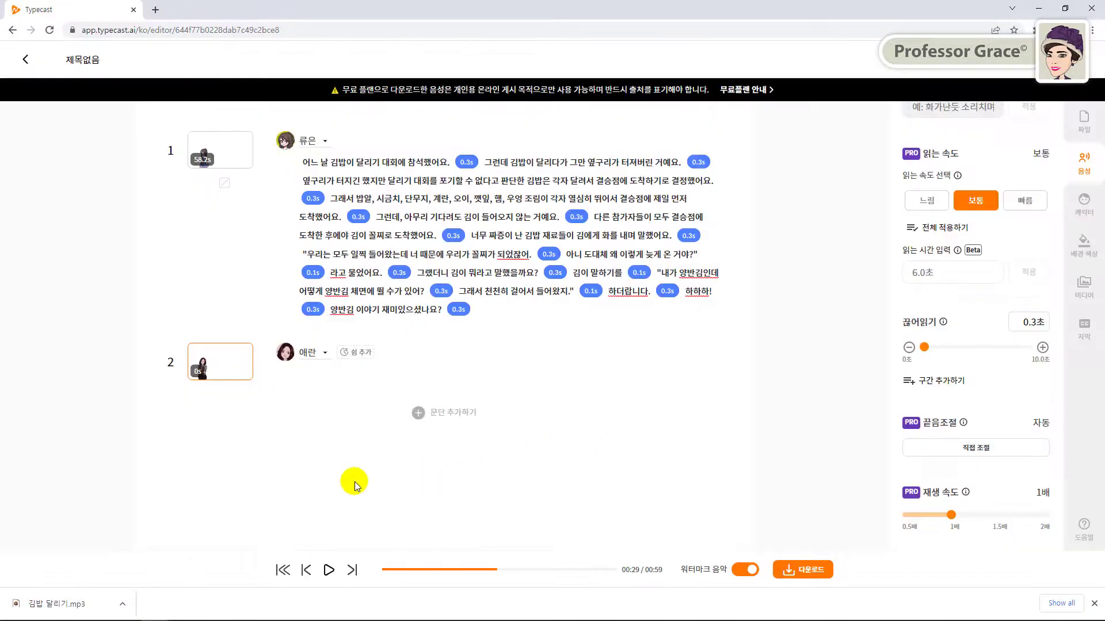
left_click(123, 605)
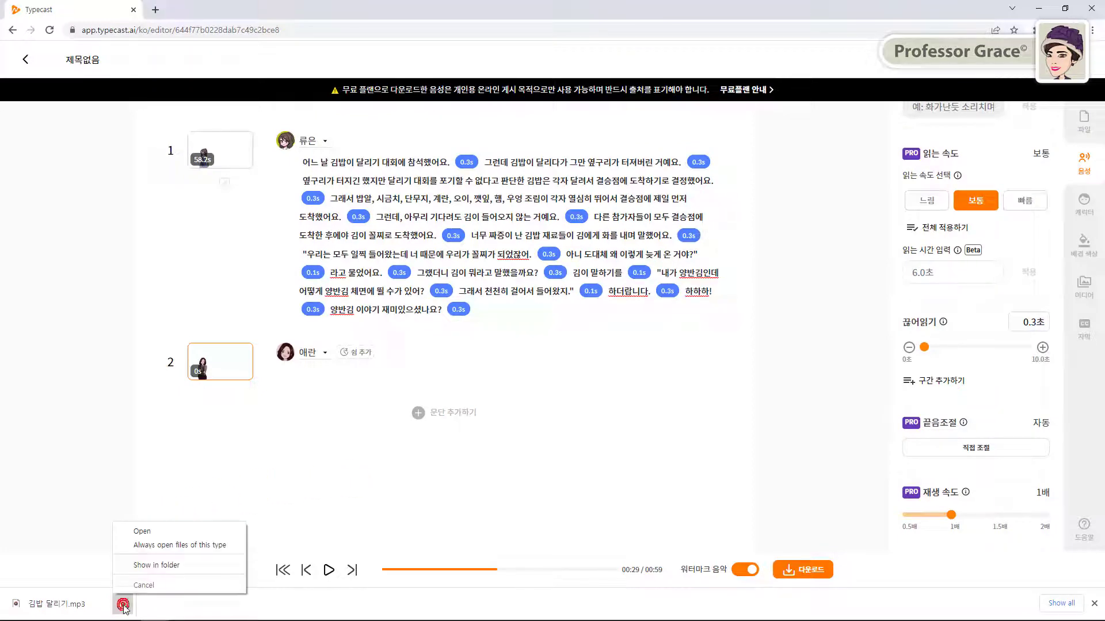
left_click(199, 570)
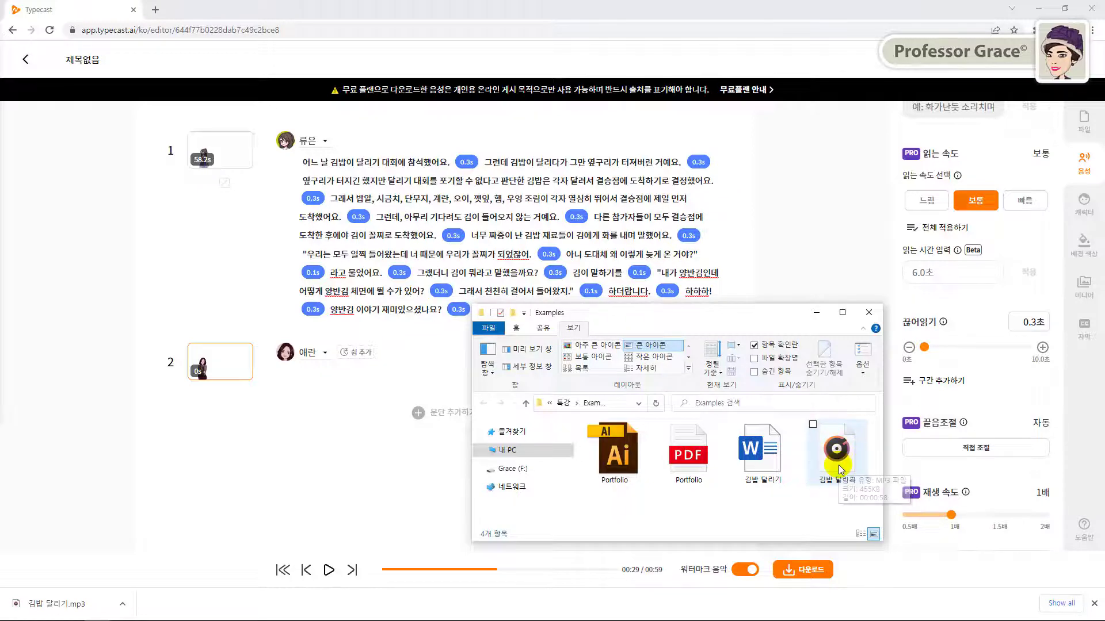
Step: Select the 김밥 달리기 mp3 to check its 455 KB size and 58-second length
left_click(845, 482)
mouse_move(836, 453)
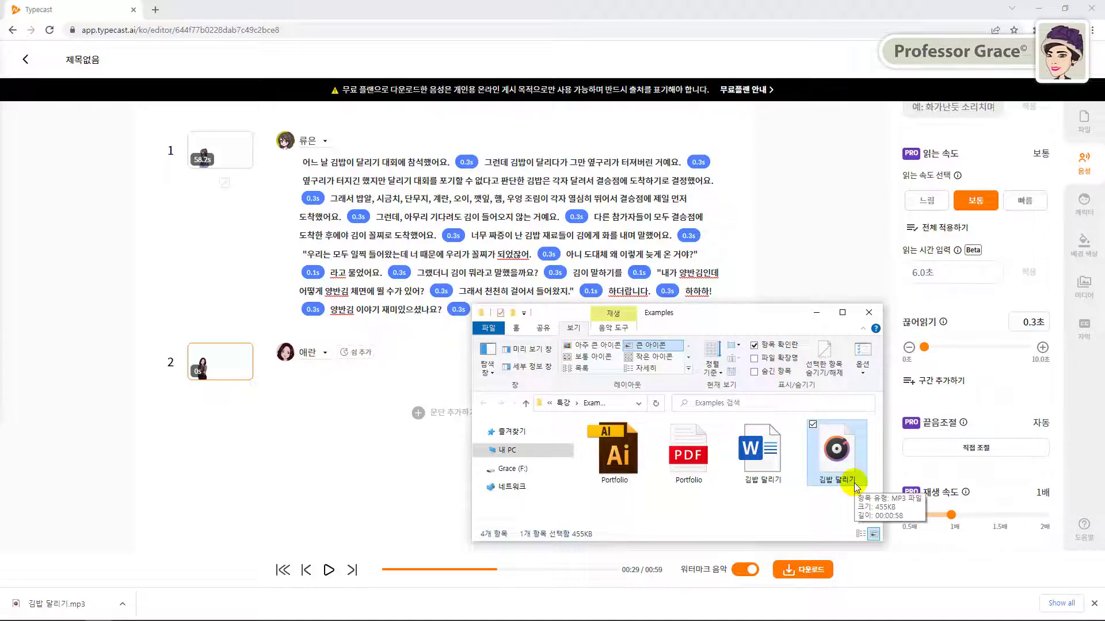